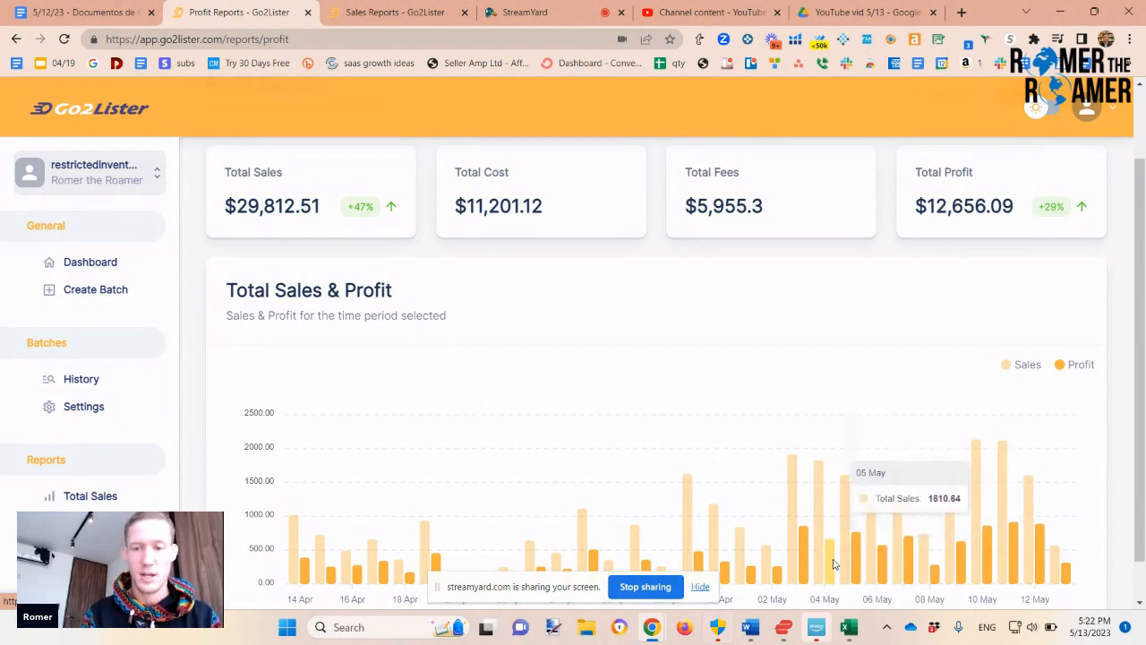
Review the profit chart, and examine the costs, fees and profits listed in the Sales Reports orders table
mouse_move(833, 562)
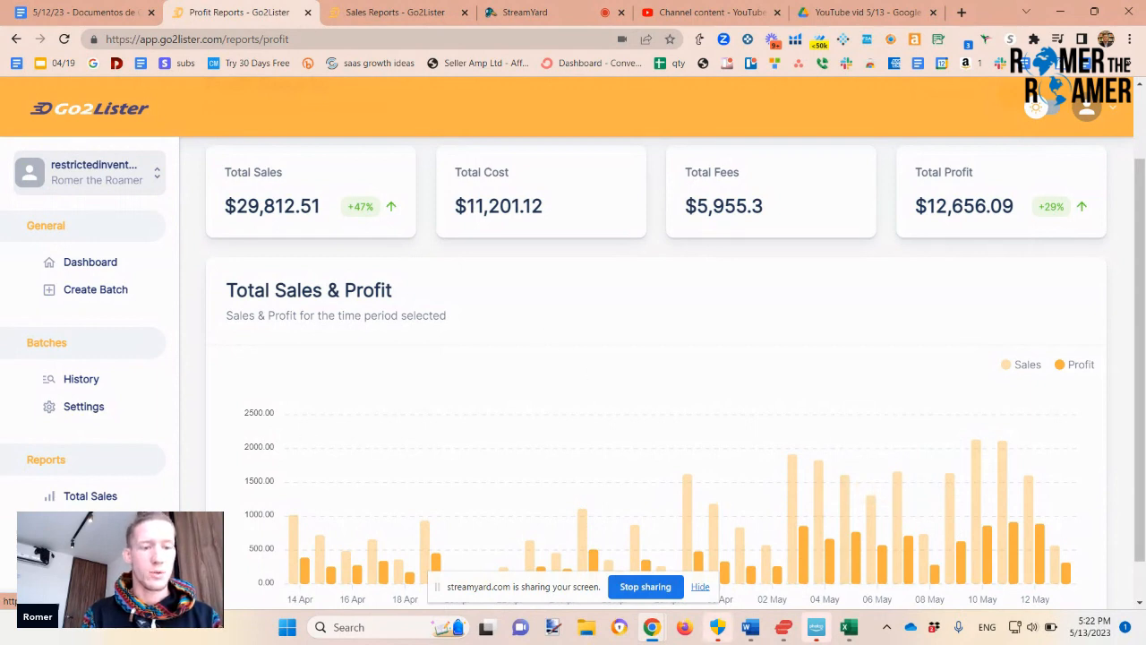
left_click(376, 13)
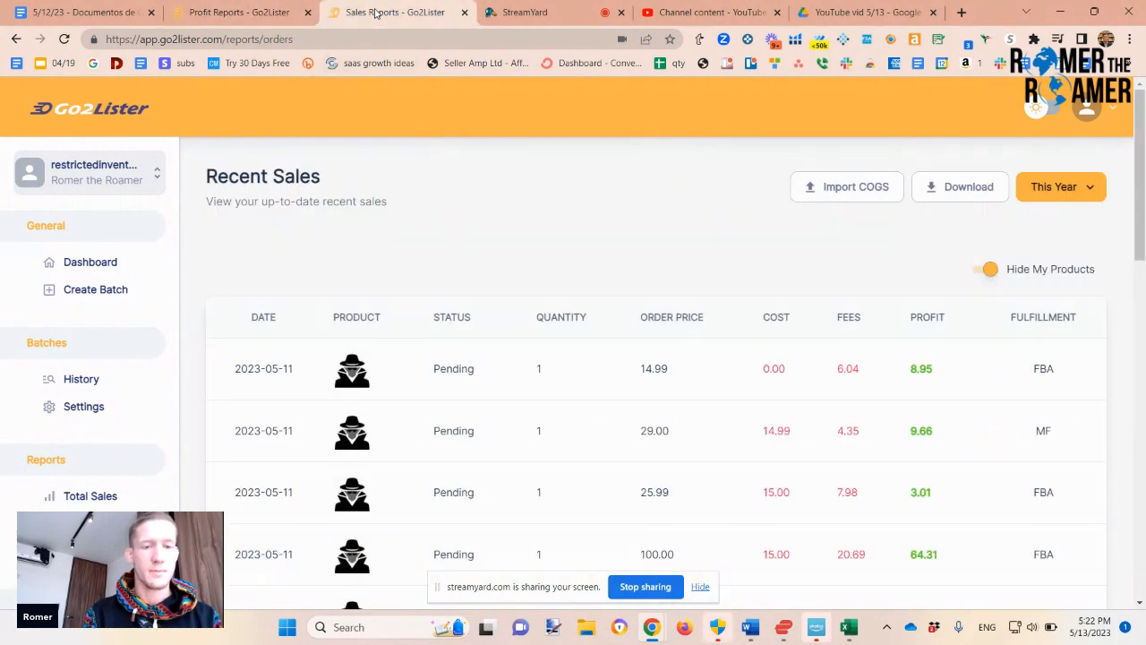
scroll(740, 403, "down", 1)
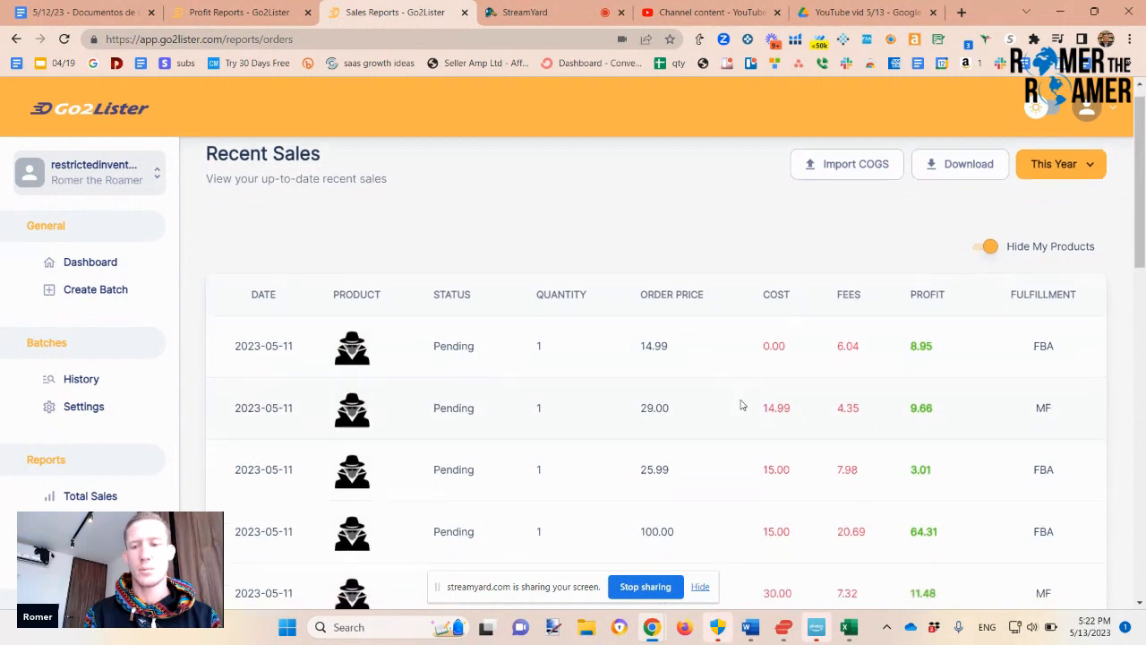
scroll(740, 405, "up", 1)
scroll(740, 405, "down", 2)
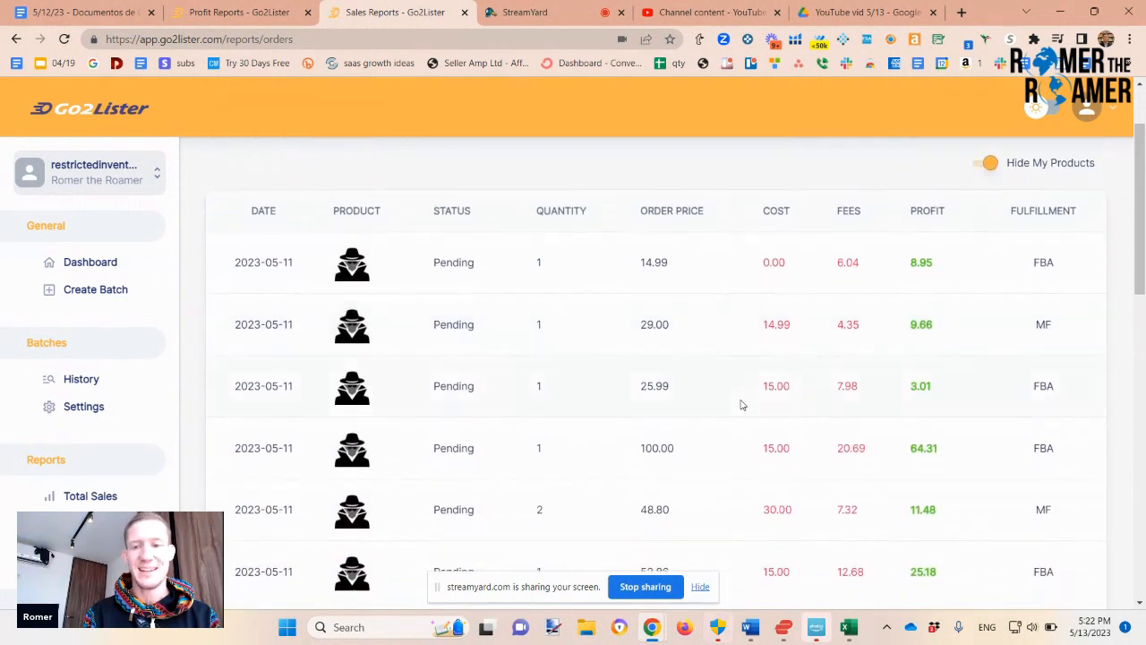
scroll(742, 403, "down", 1)
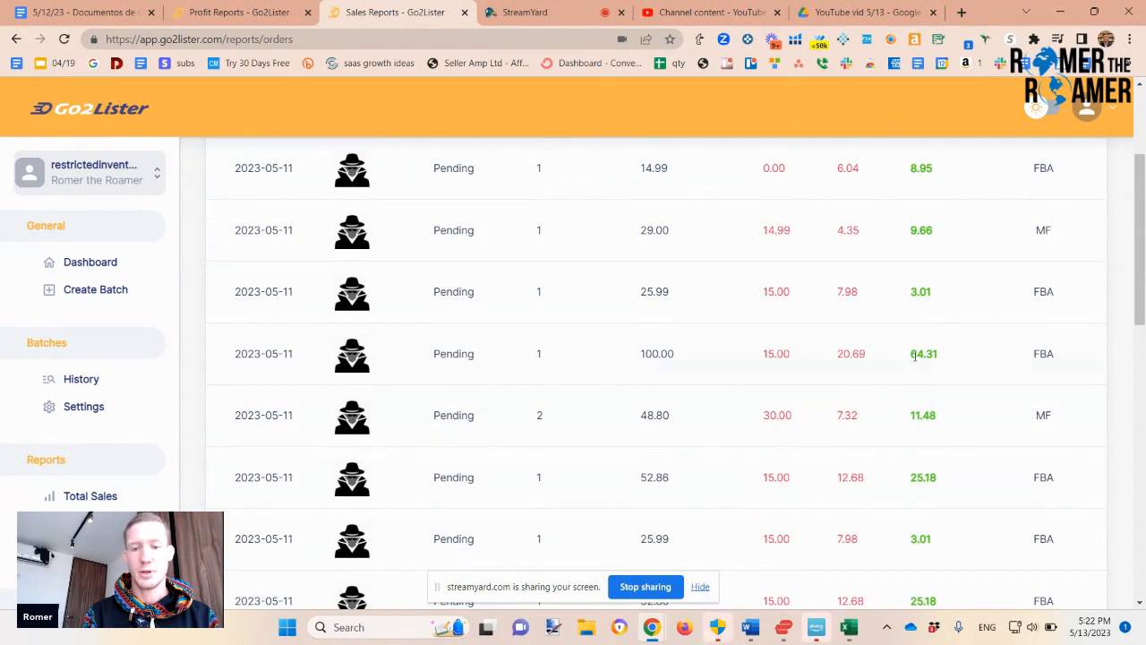
scroll(914, 355, "up", 3)
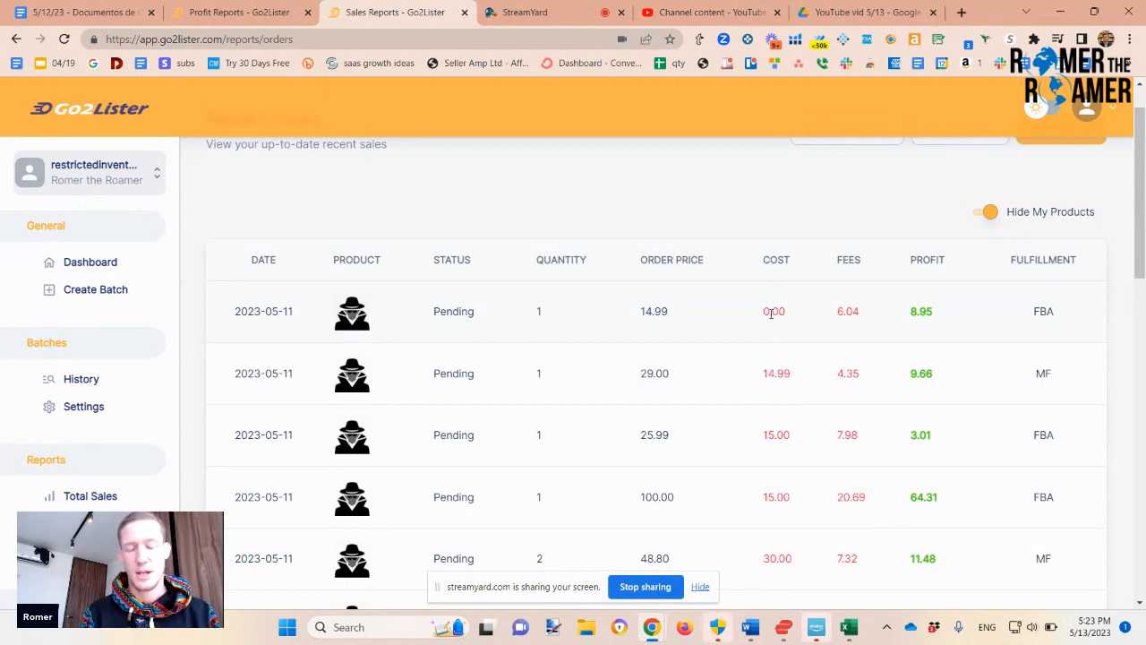
scroll(801, 285, "up", 1)
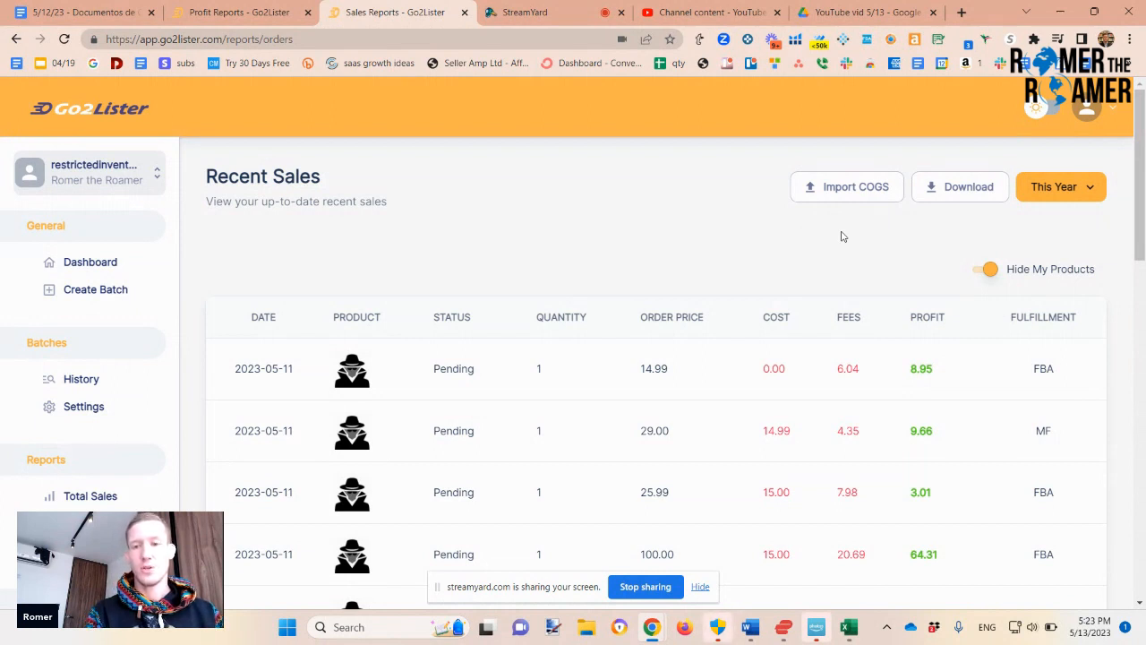
Start a cost-of-goods import and load the file Orders Report - 5_13_23 - Go2Lister (1).csv from Downloads
left_click(828, 191)
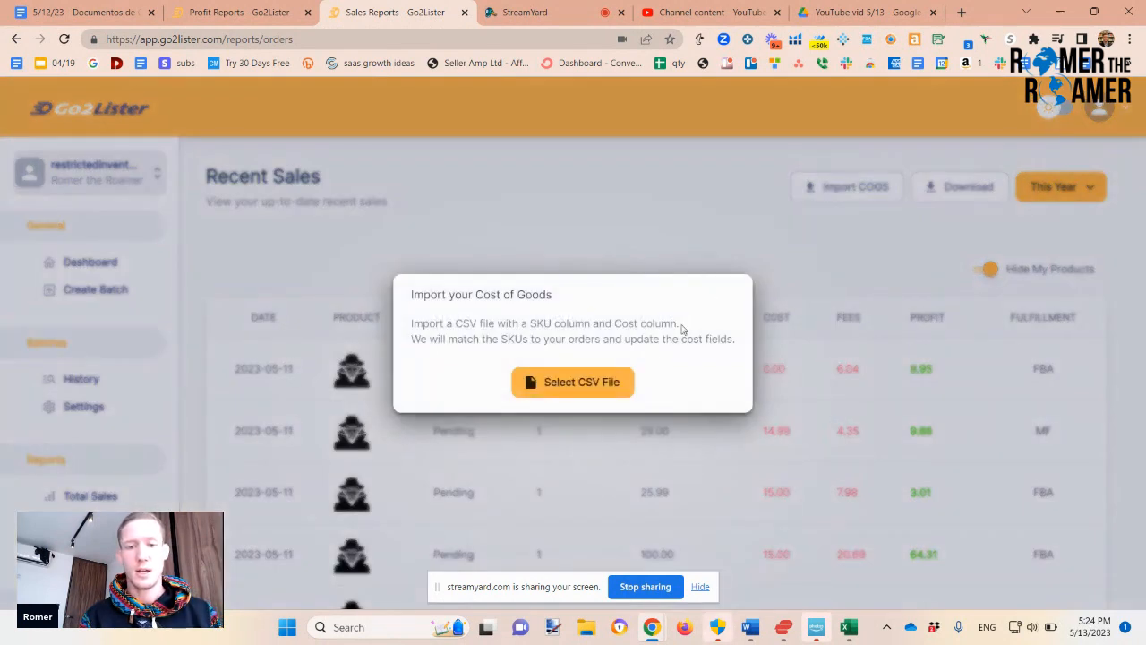
left_click(594, 386)
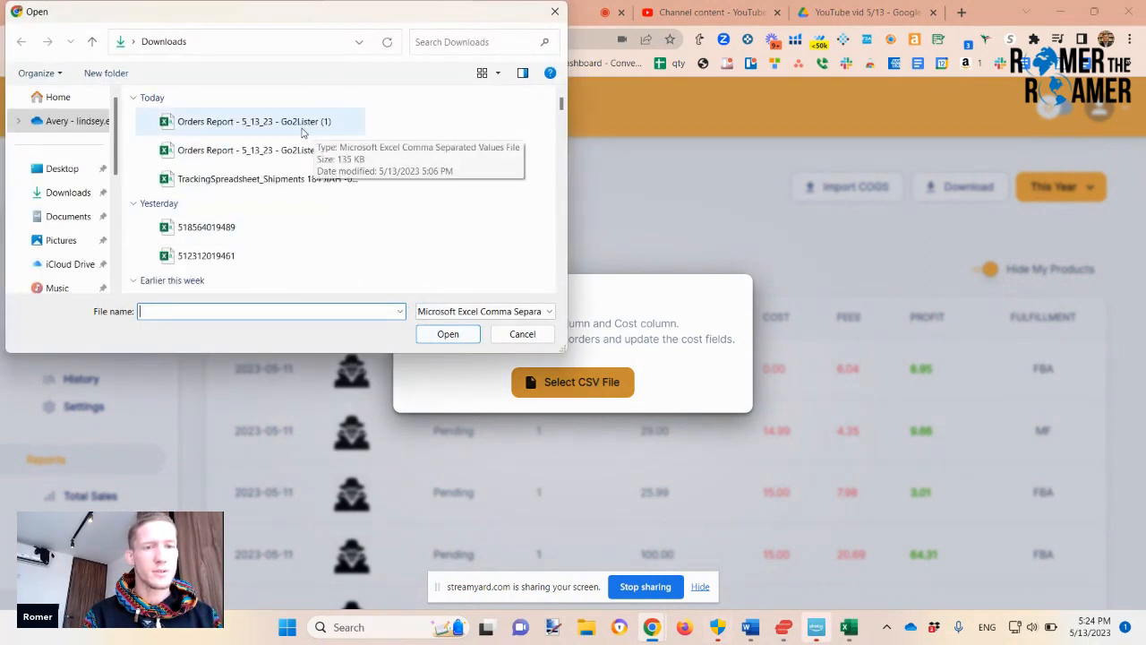
left_click(305, 132)
left_click(448, 334)
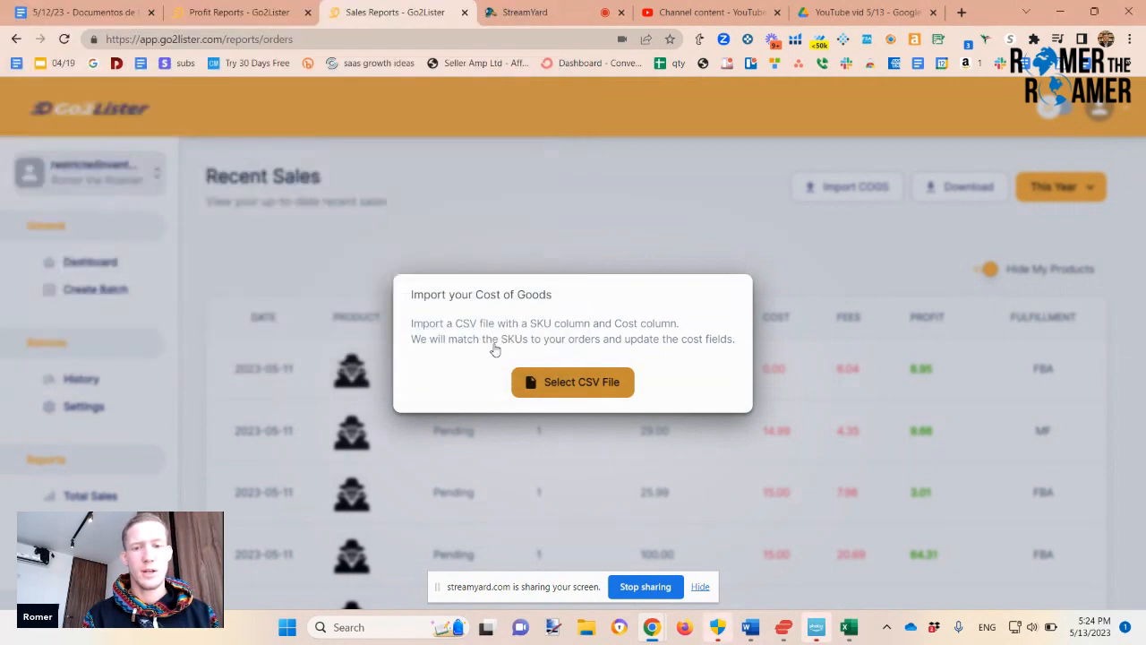
Map the SKU column to SKU and the Cost column to Total Cost for the import
left_click(548, 365)
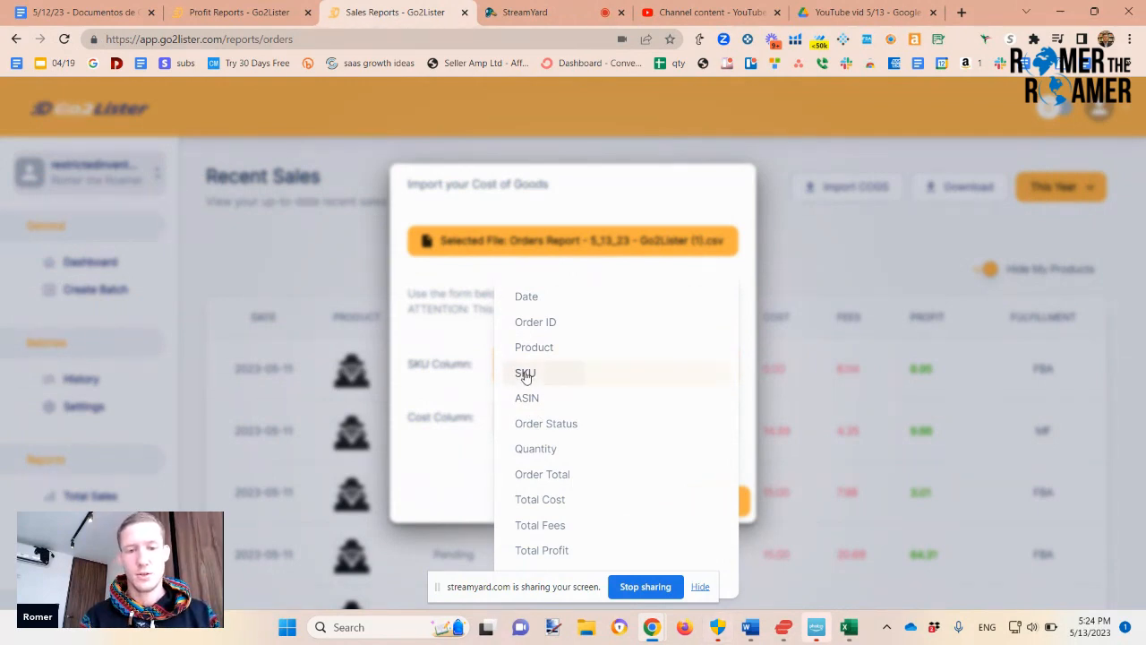
left_click(526, 375)
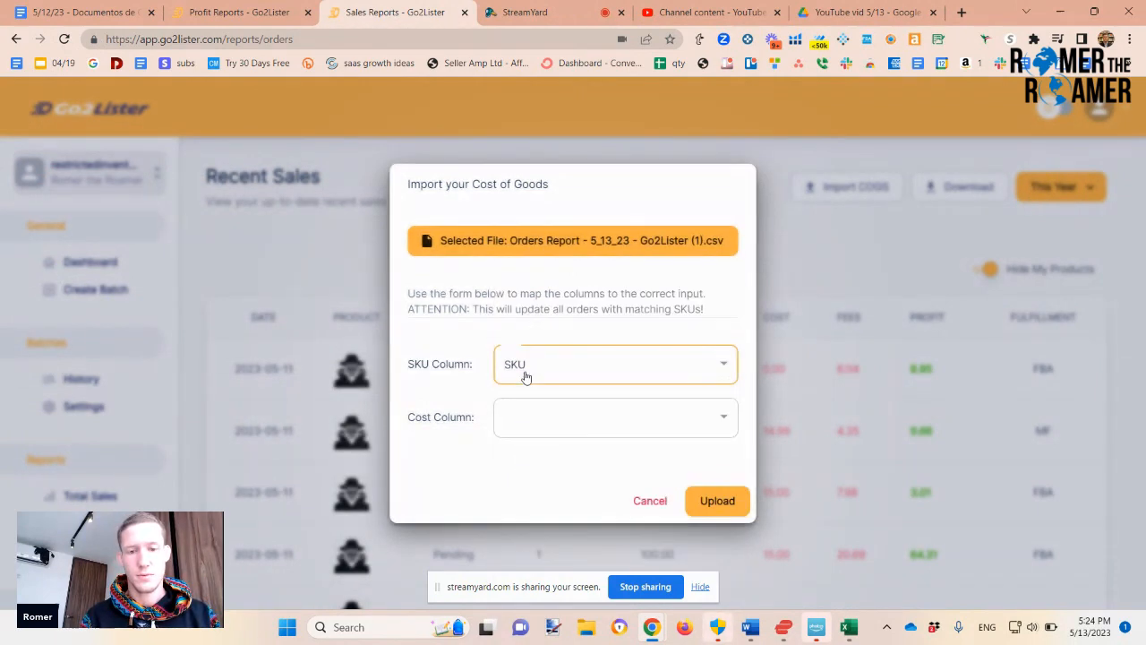
left_click(545, 424)
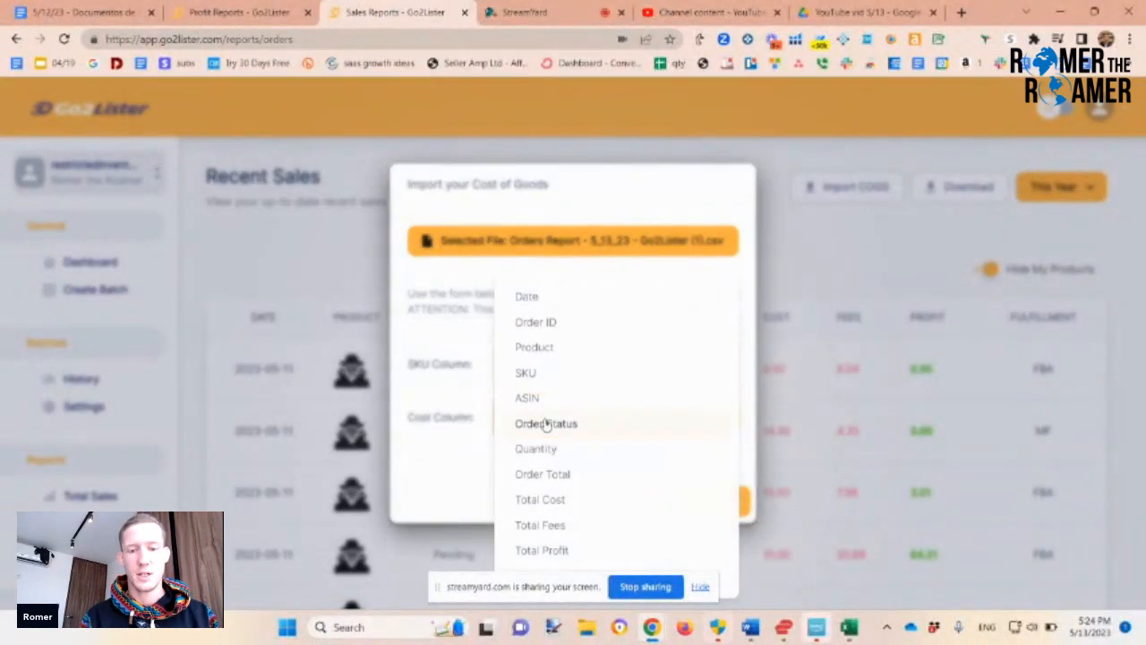
left_click(547, 504)
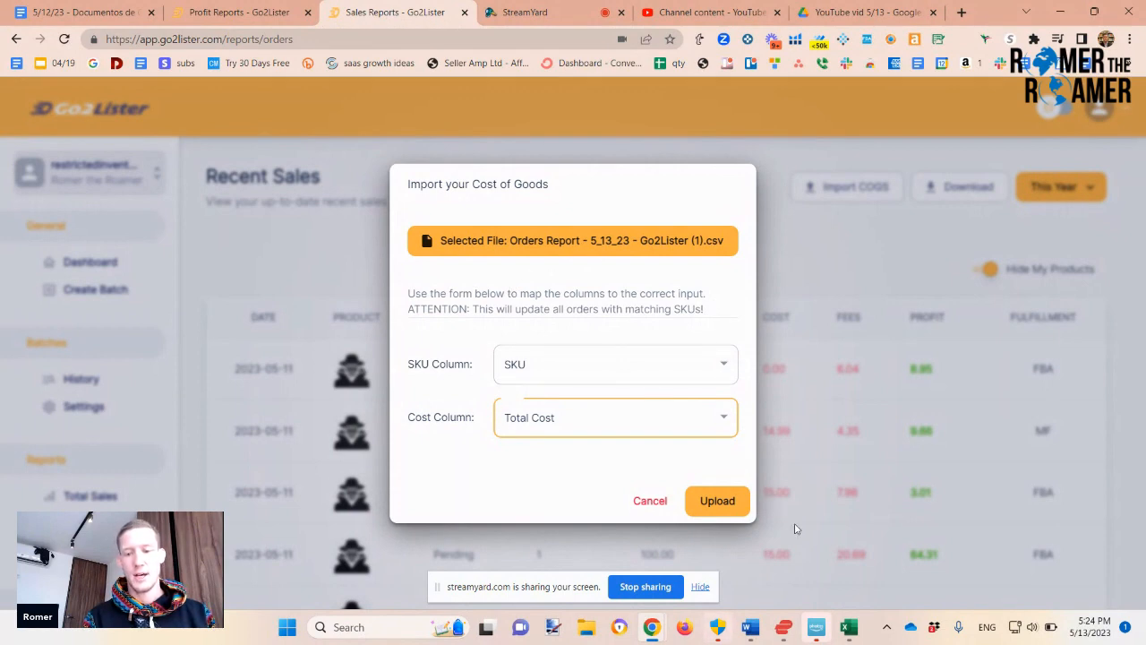
Check the orders report in Excel, return to the browser and cancel the cost-of-goods import
left_click(849, 627)
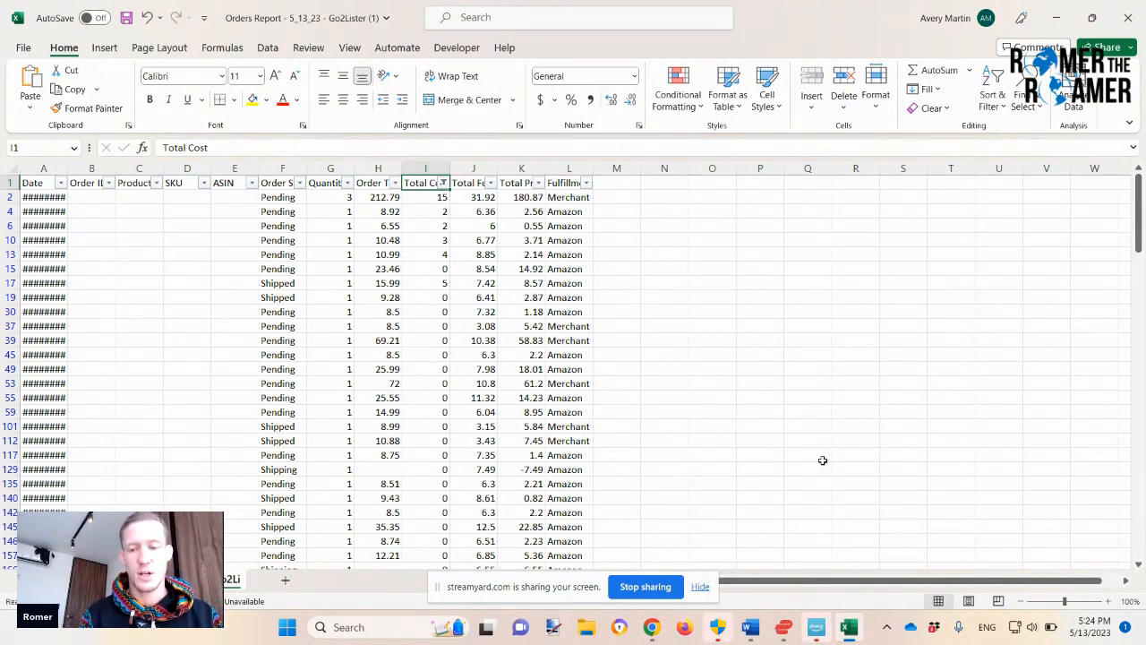
left_click(651, 627)
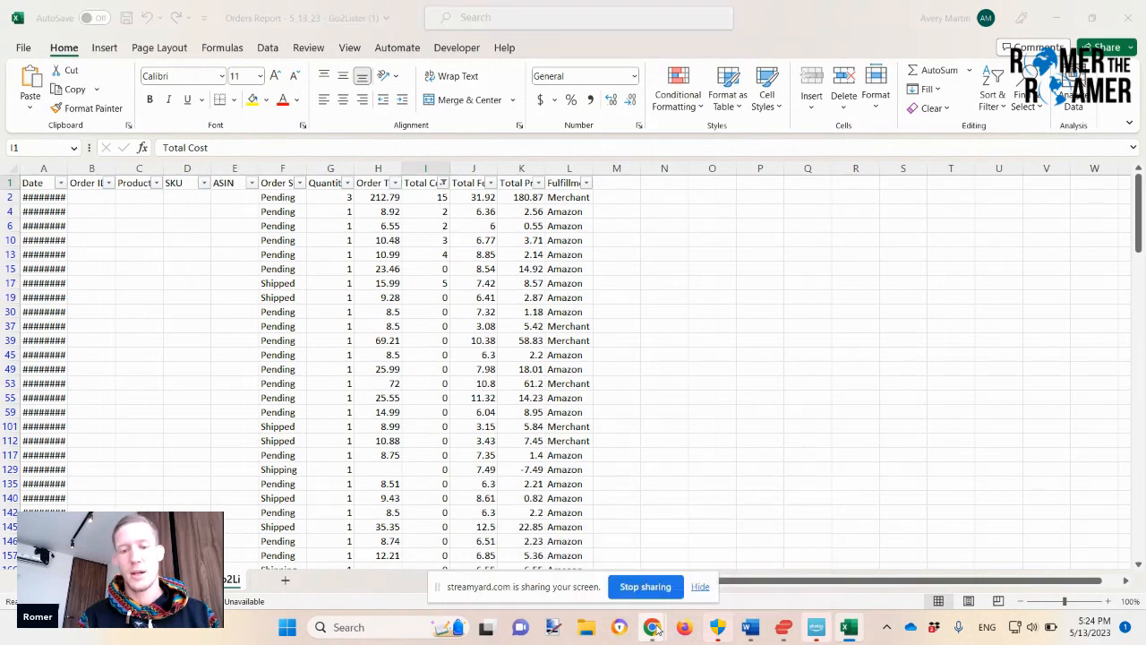
left_click(629, 596)
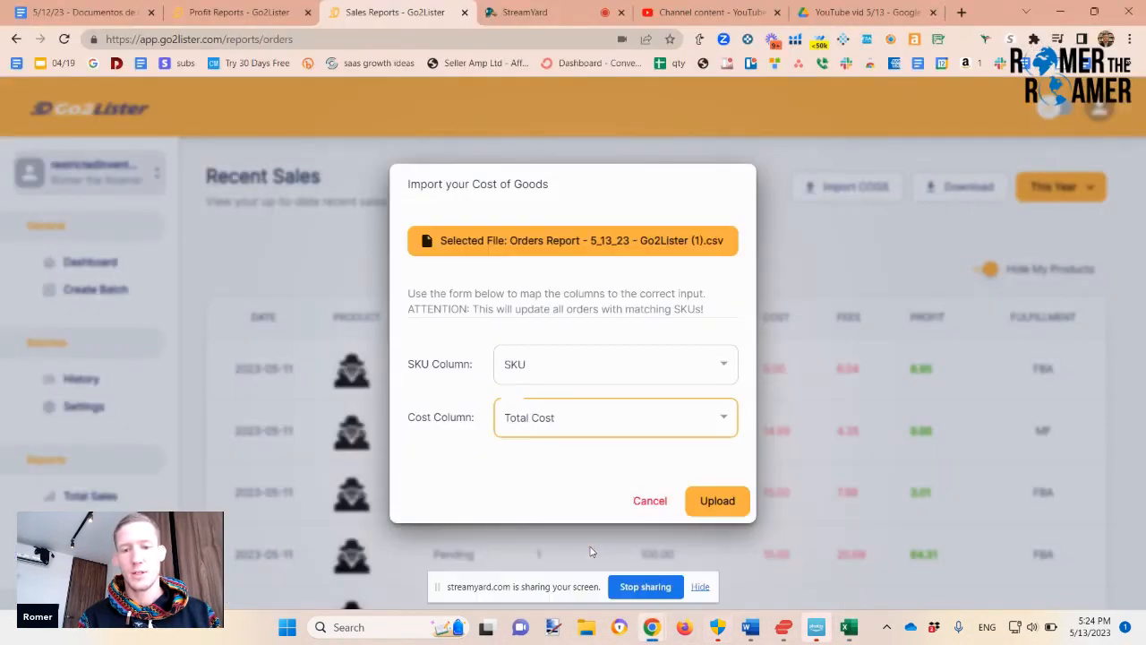
left_click(651, 504)
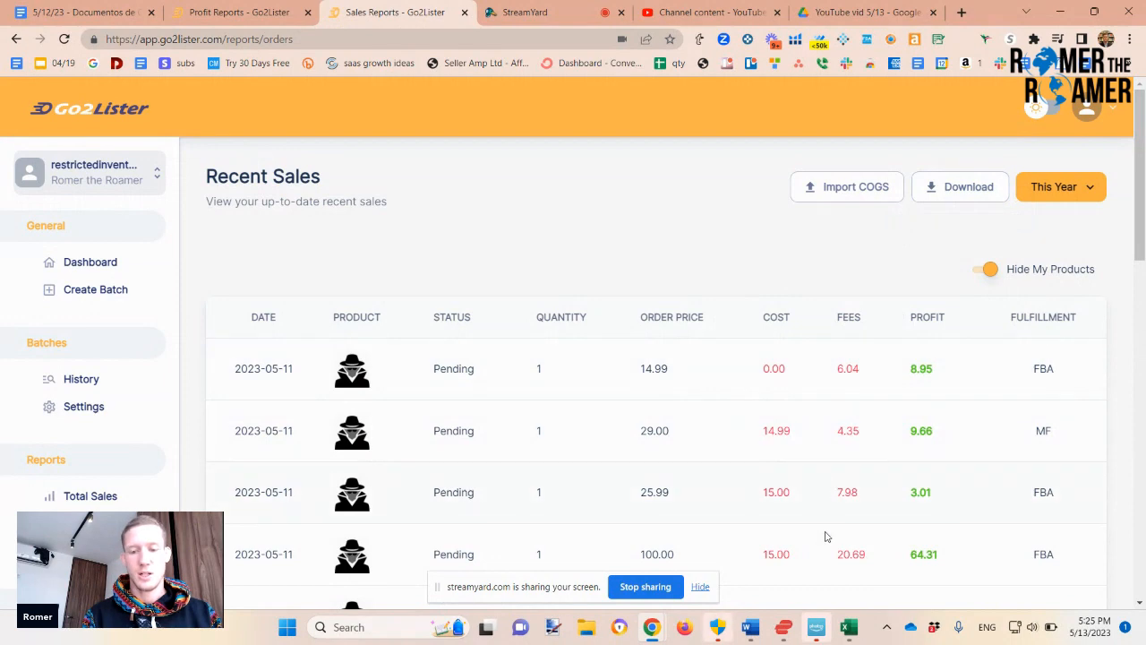
Switch to Excel and examine the orders report's Order ID, Product, SKU, ASIN and Total Cost columns
left_click(847, 627)
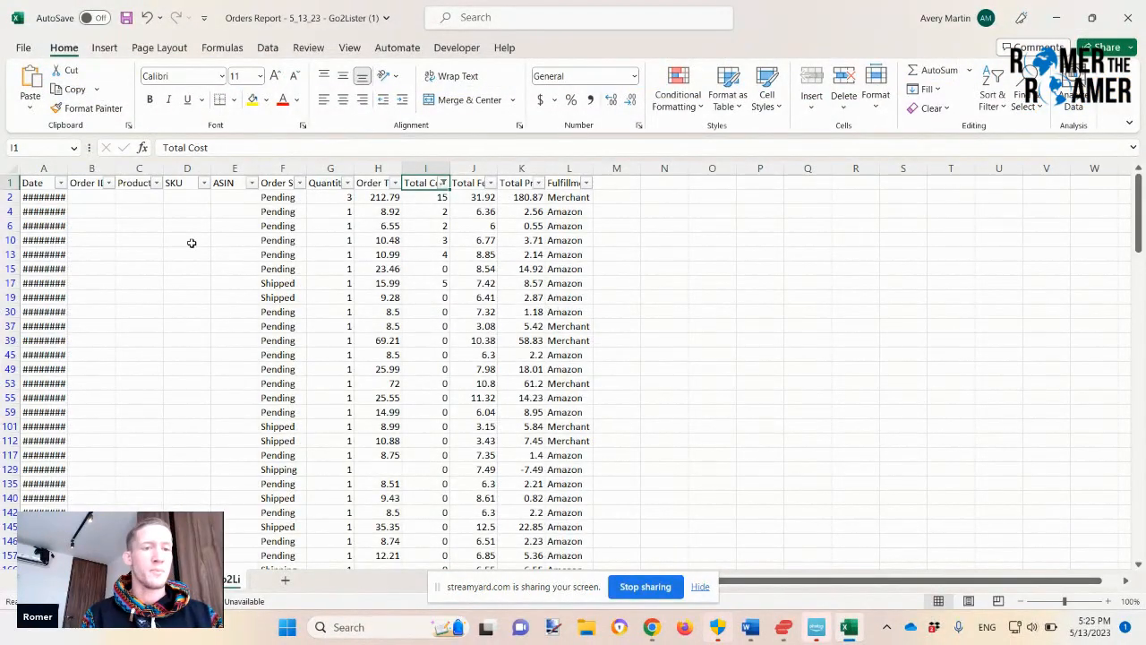
left_click(116, 208)
key("Left")
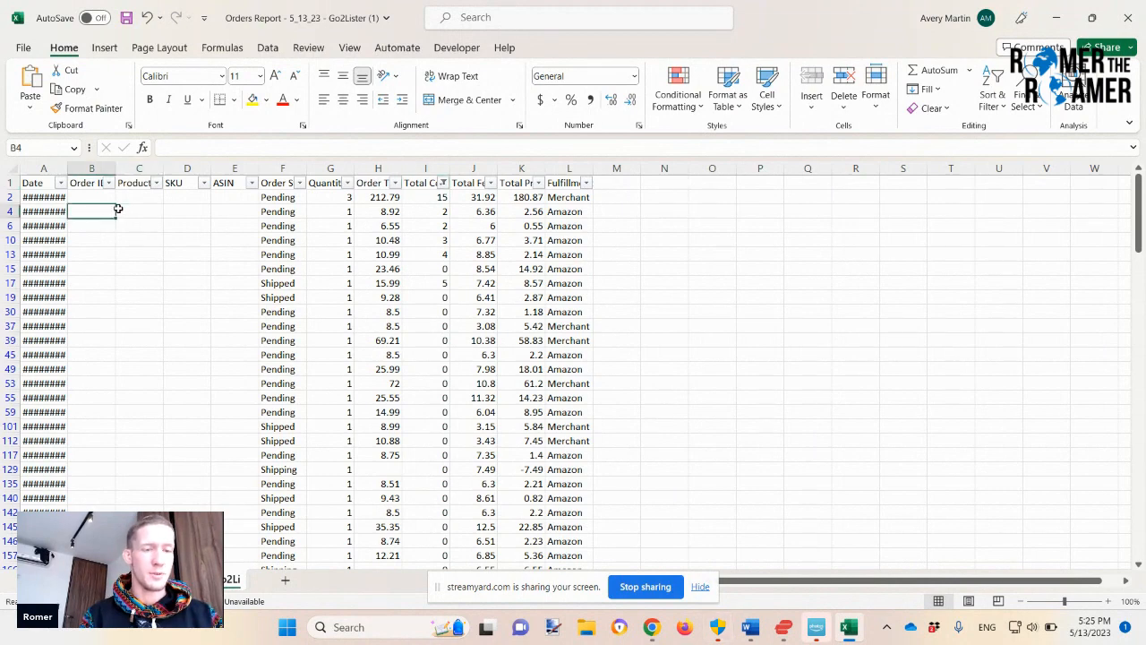
key("Right")
key("Right")
key("Right")
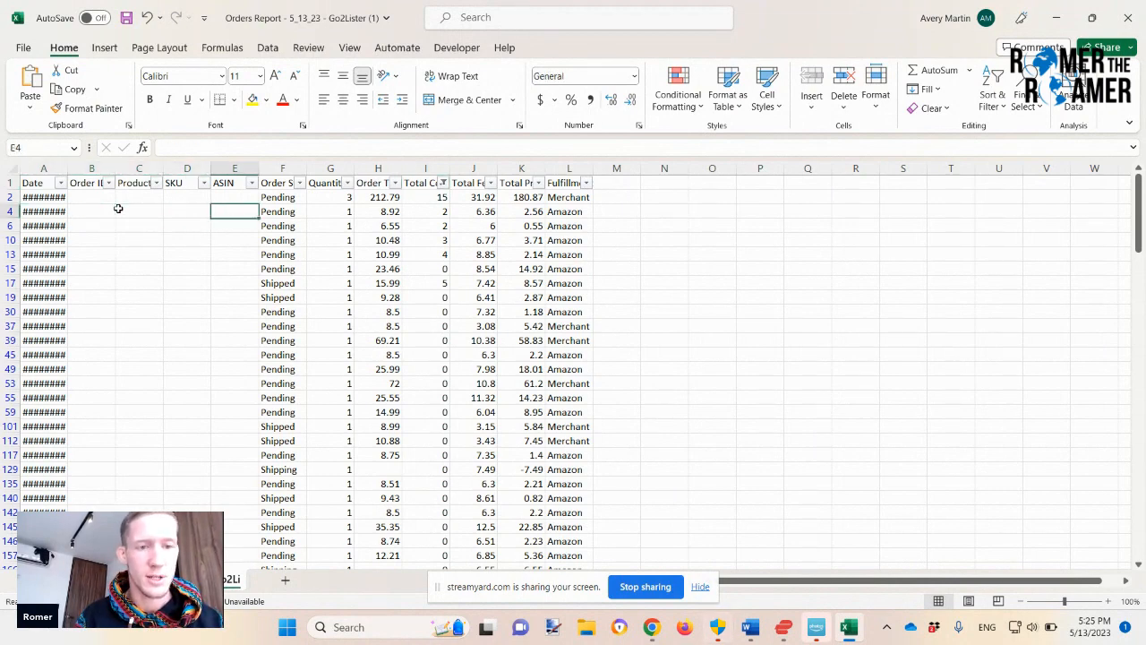
key("Left")
key("Down")
key("Down")
key("Left")
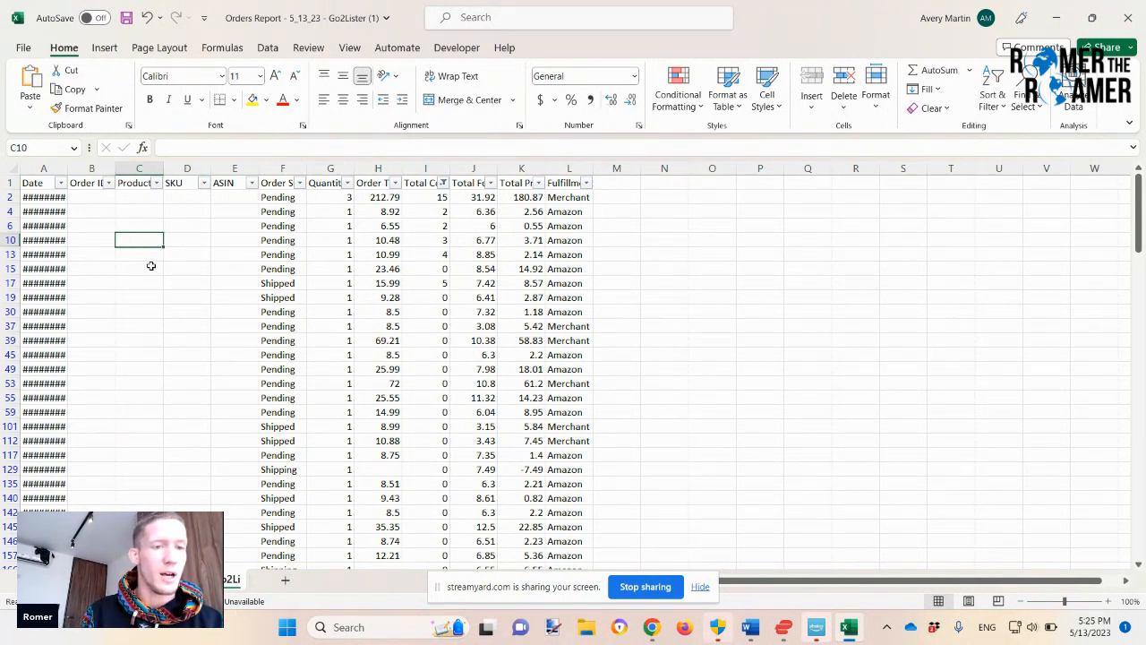
key("Left")
key("Down")
key("Right")
key("Right")
key("Right")
key("Left")
key("Down")
key("Down")
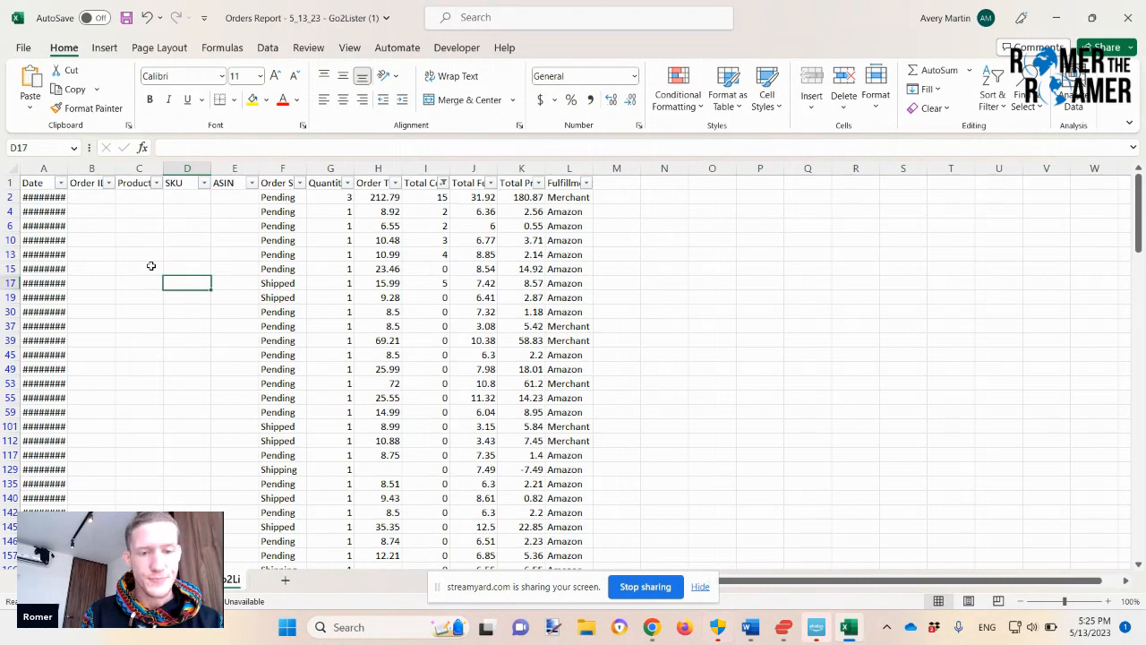
key("Up")
key("Right")
key("Right")
key("Right")
key("Right")
key("Right")
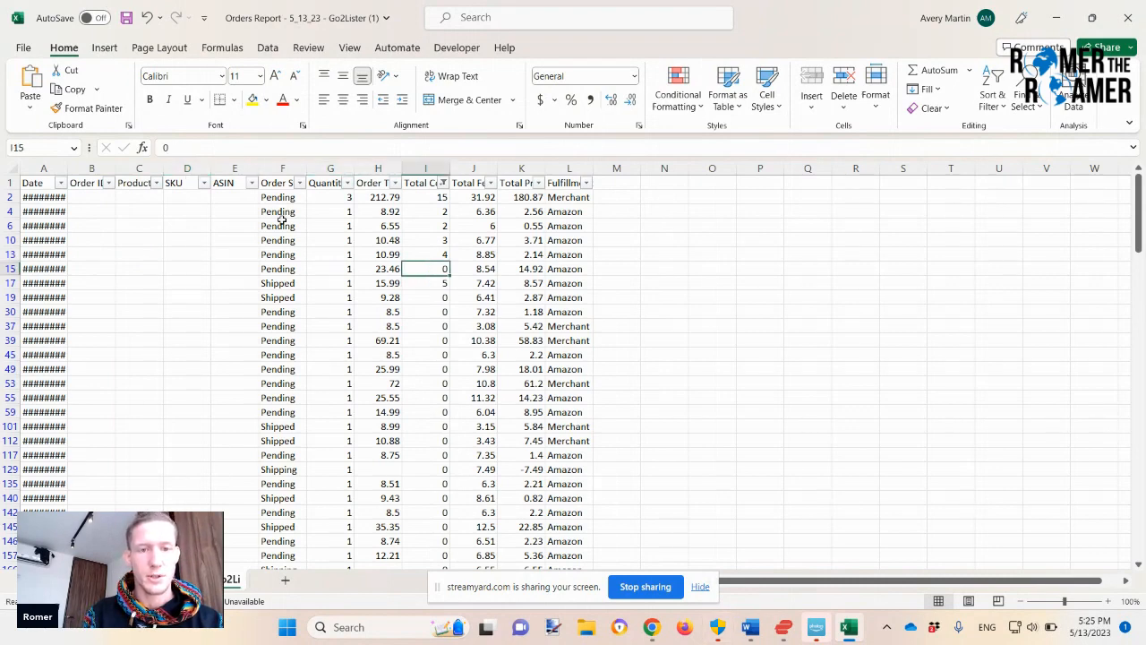
left_click(444, 183)
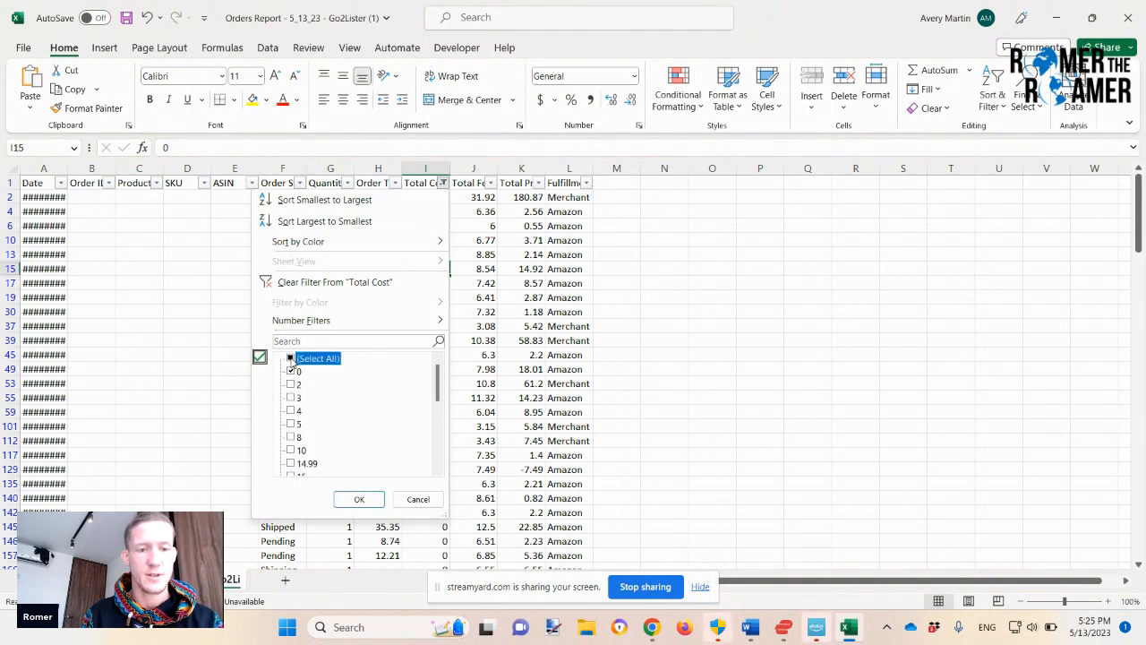
left_click(291, 358)
left_click(694, 198)
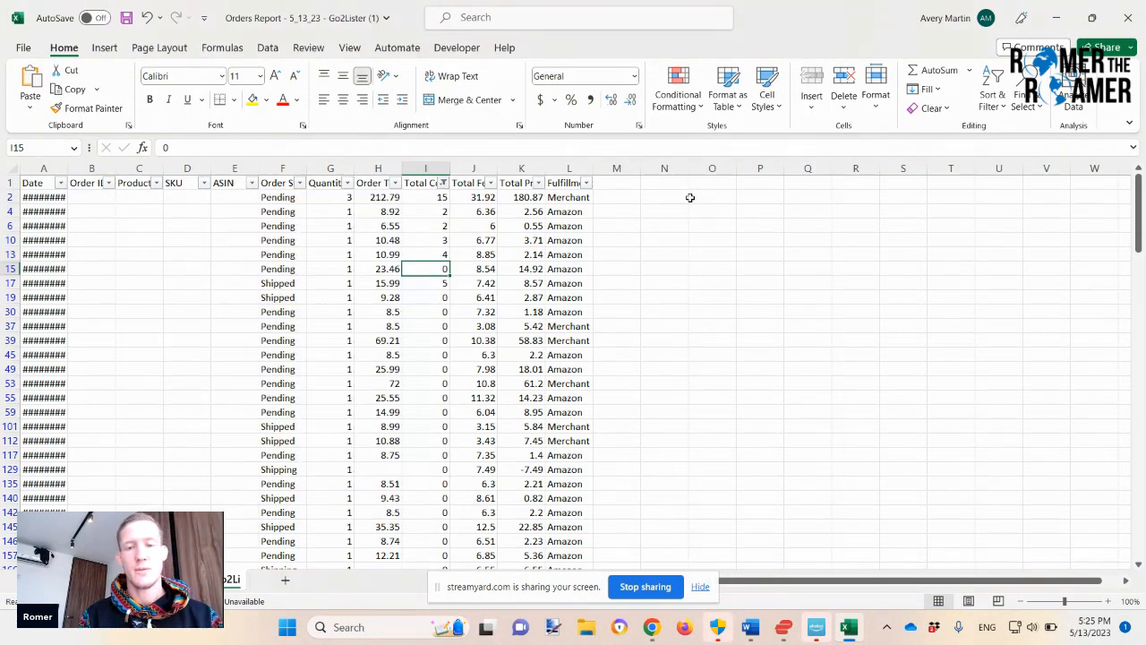
left_click_drag(682, 183, 3, 163)
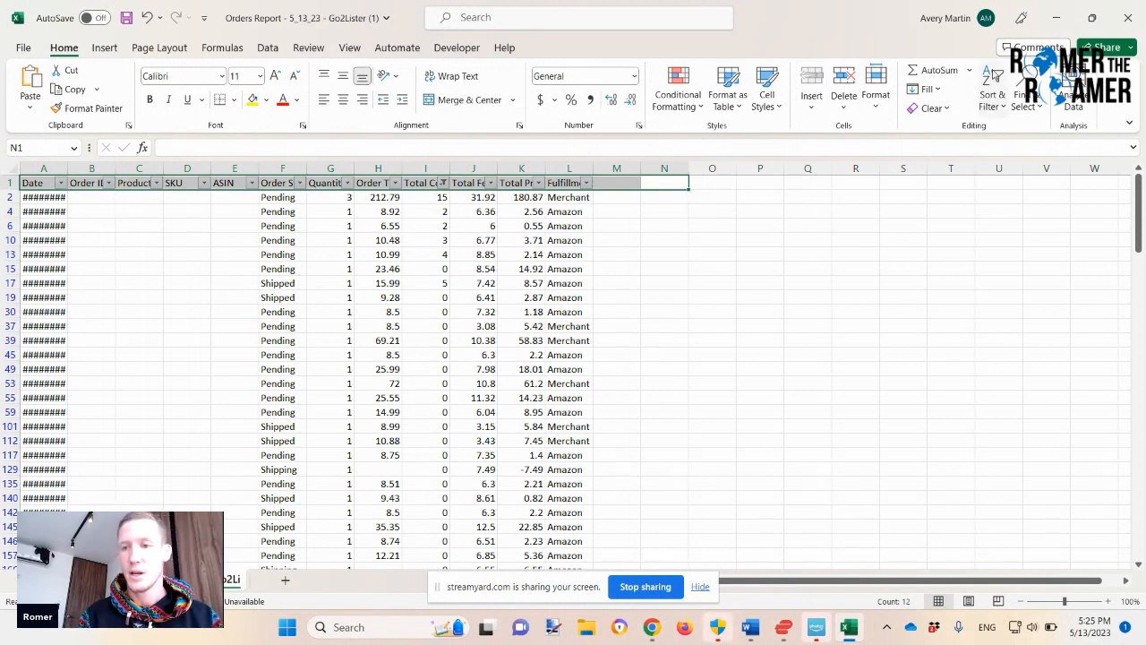
left_click(992, 89)
left_click(997, 82)
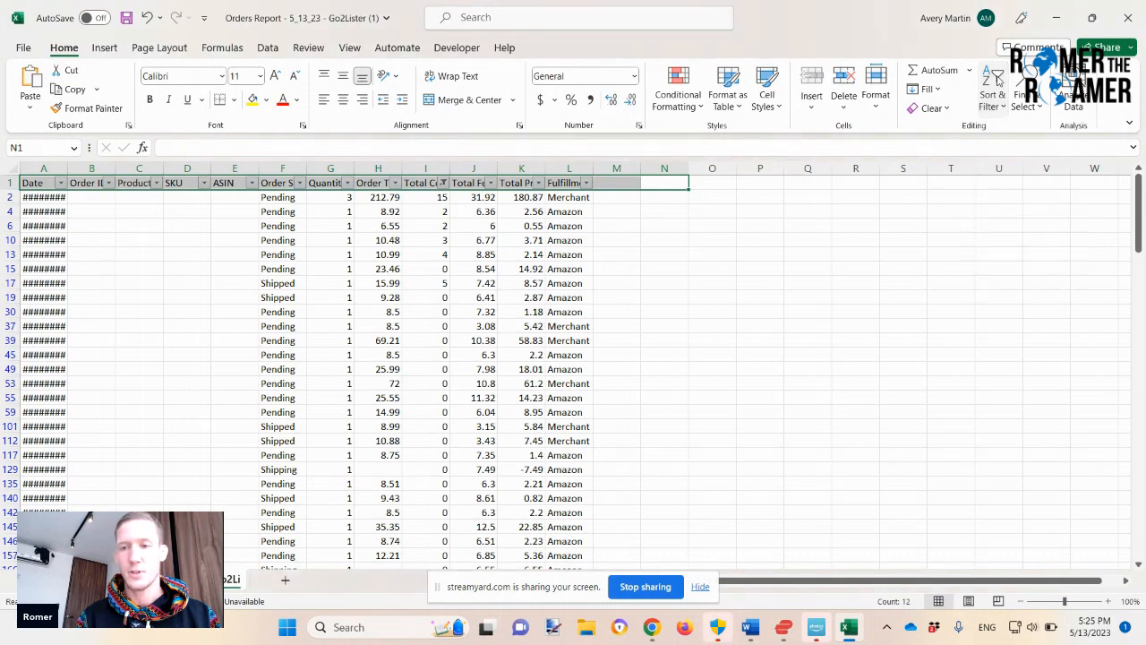
left_click(766, 211)
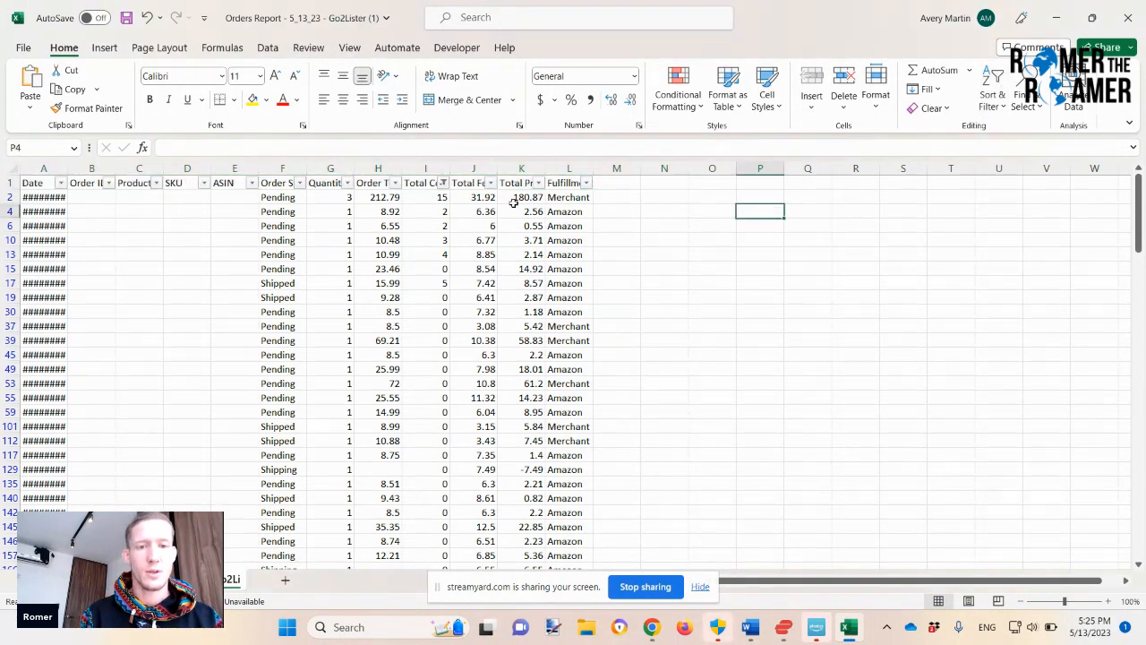
Filter the Total Cost column to show only orders with a cost of 0, and select the first order's SKU cell
left_click(443, 183)
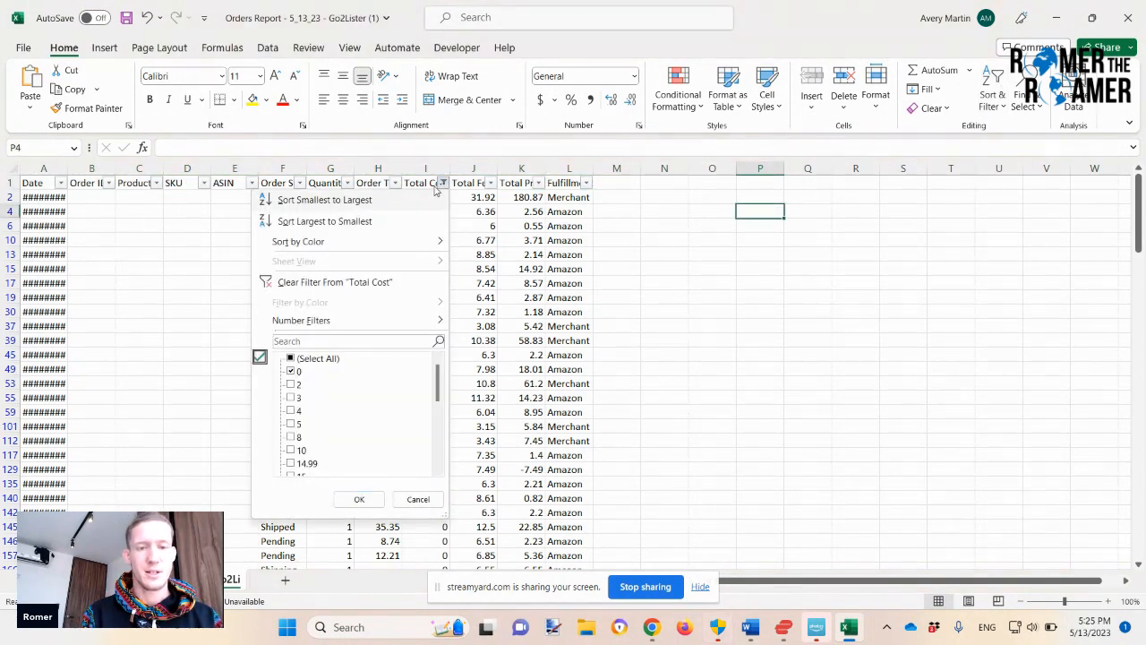
left_click(309, 360)
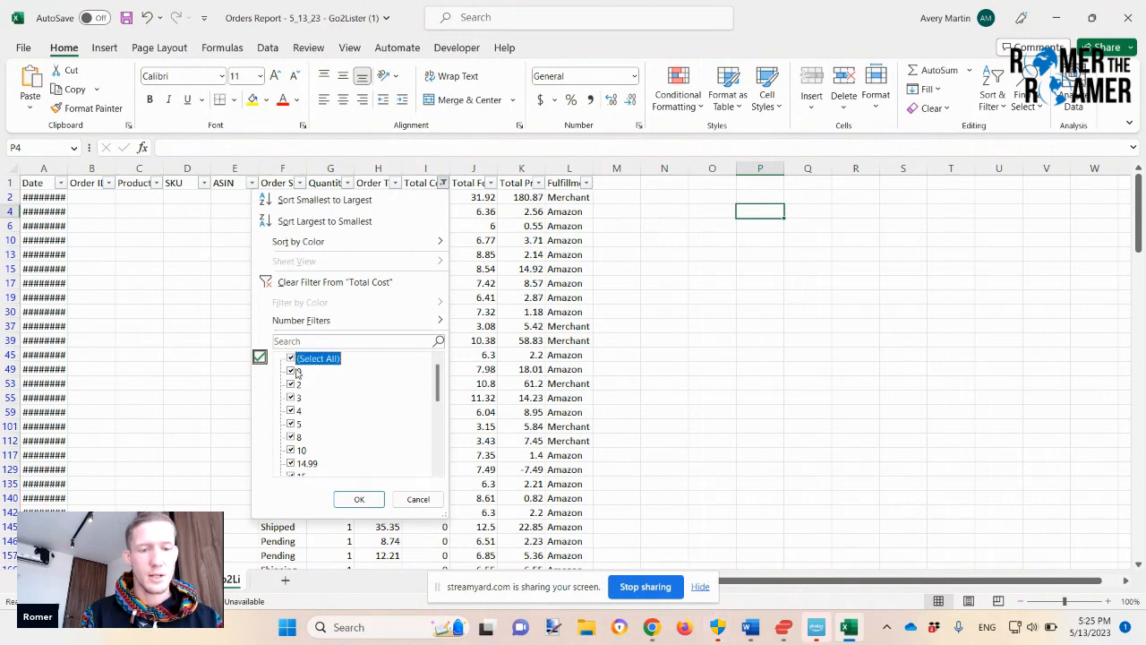
left_click(292, 359)
left_click(292, 372)
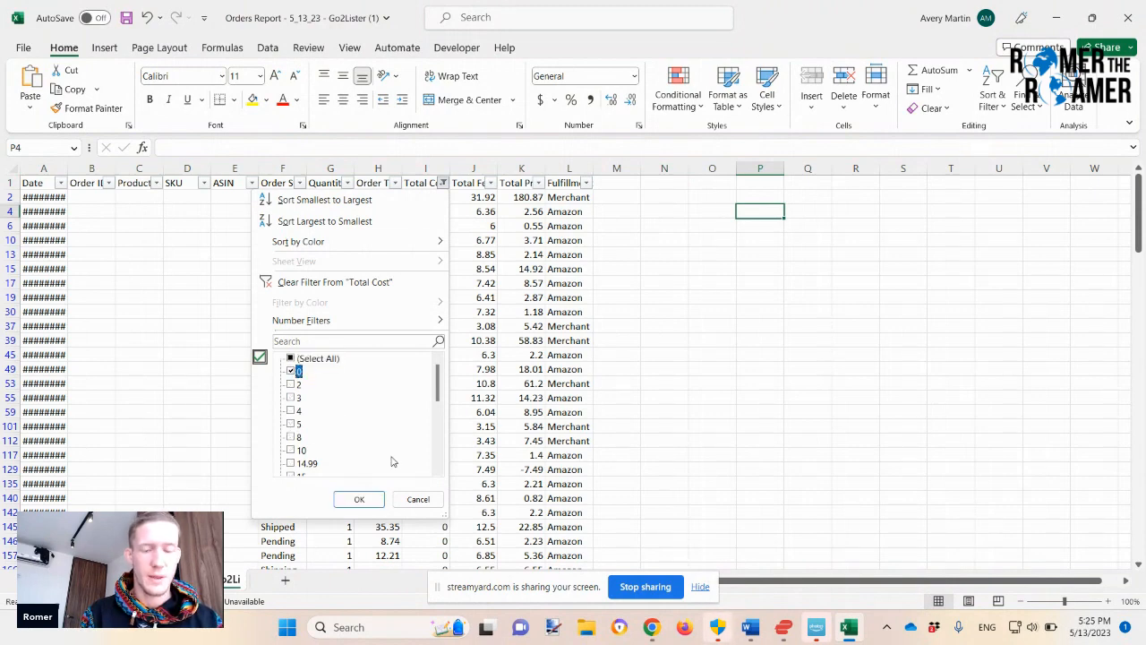
left_click(359, 499)
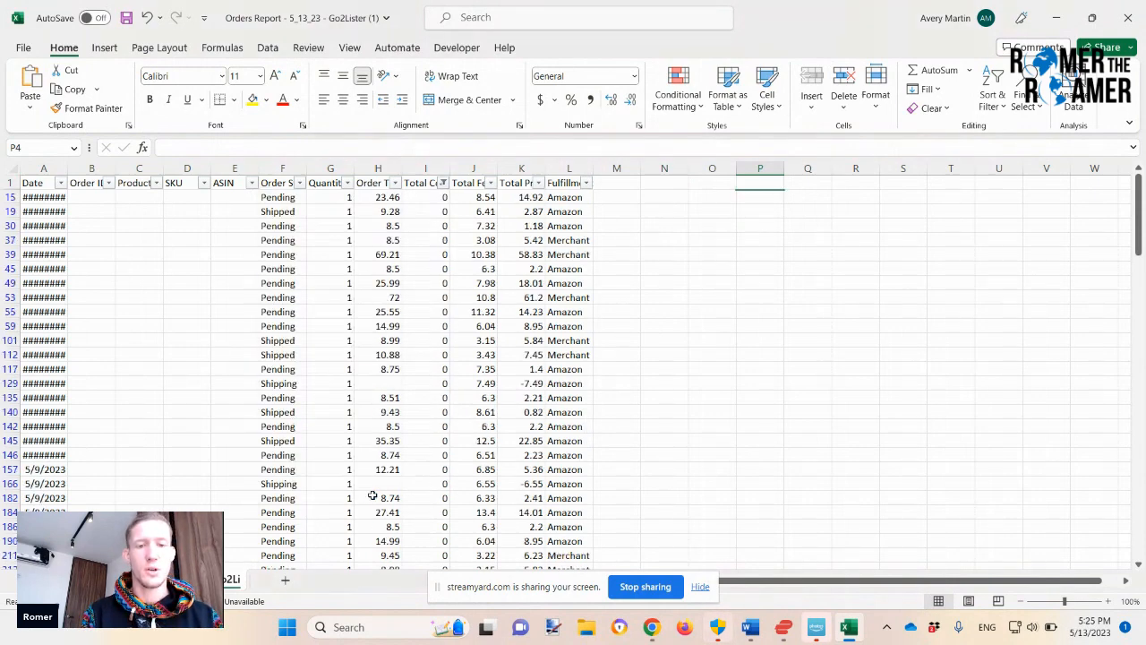
left_click(442, 199)
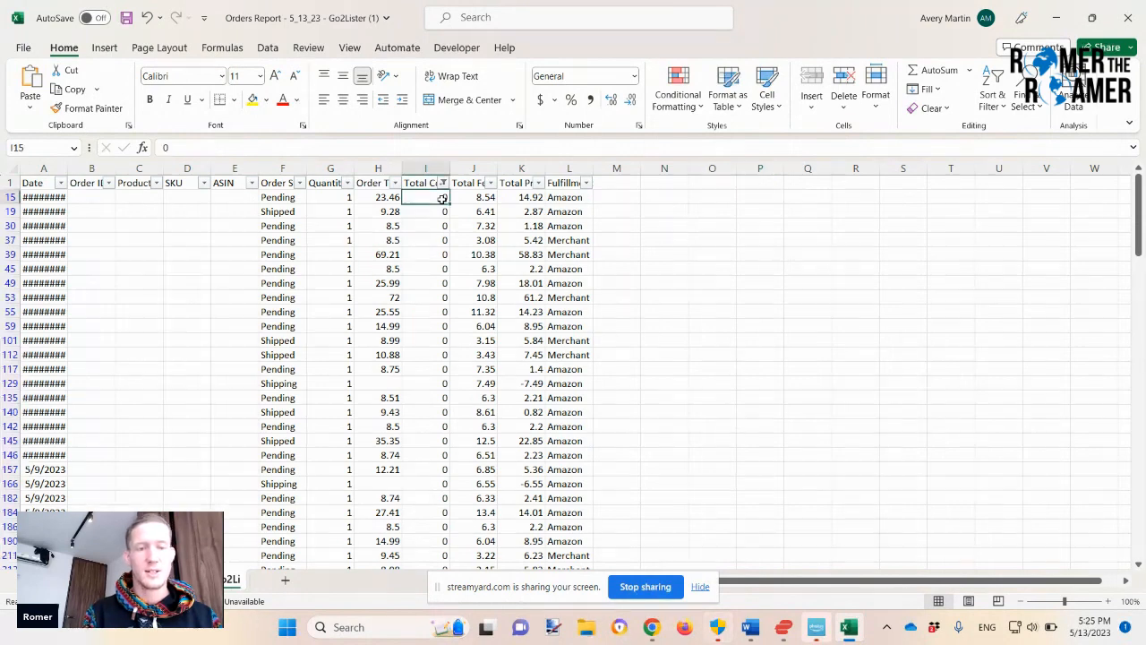
left_click(192, 201)
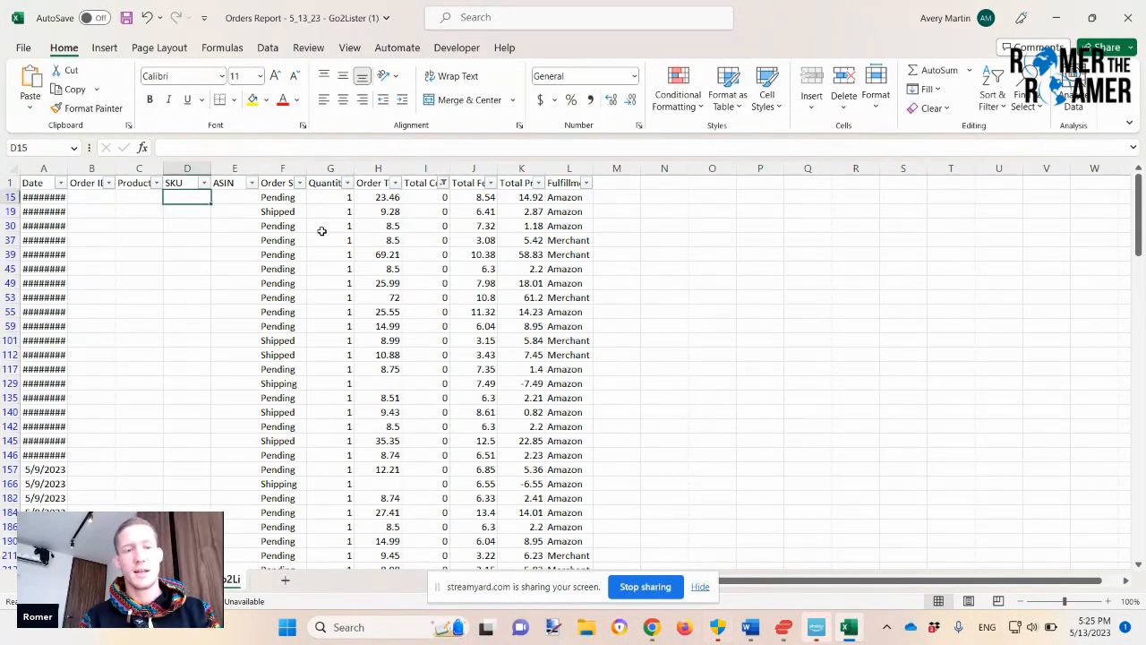
Set the Total Cost of the first two filtered orders, rows 15 and 19, to 15 and 10
left_click(441, 199)
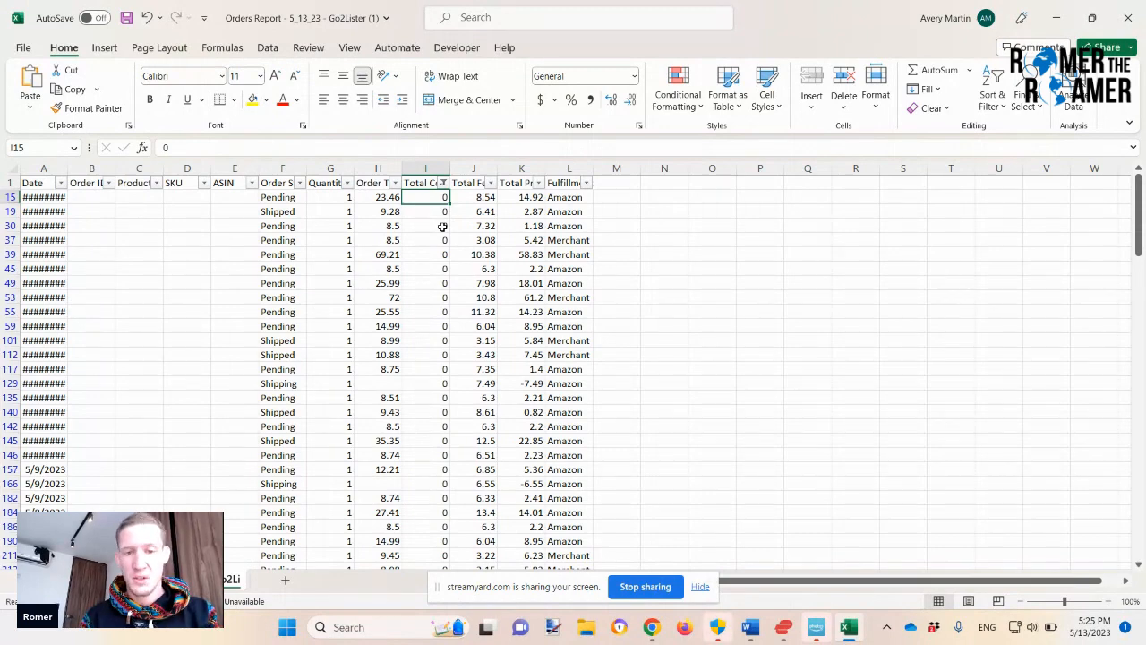
type("15")
key("Return")
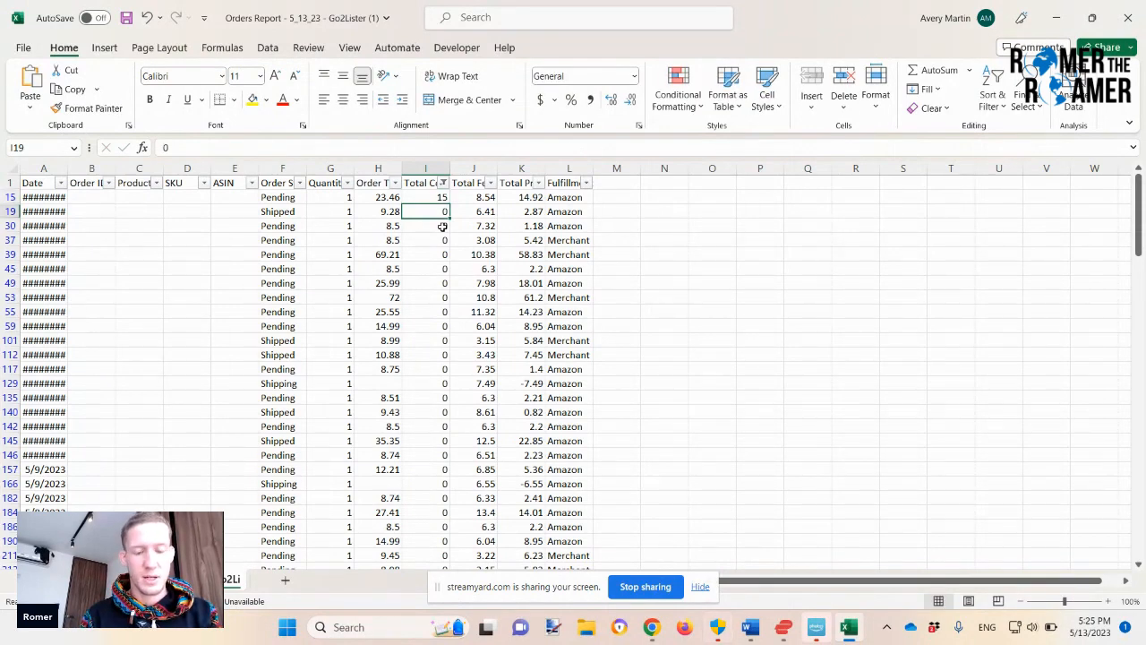
type("10")
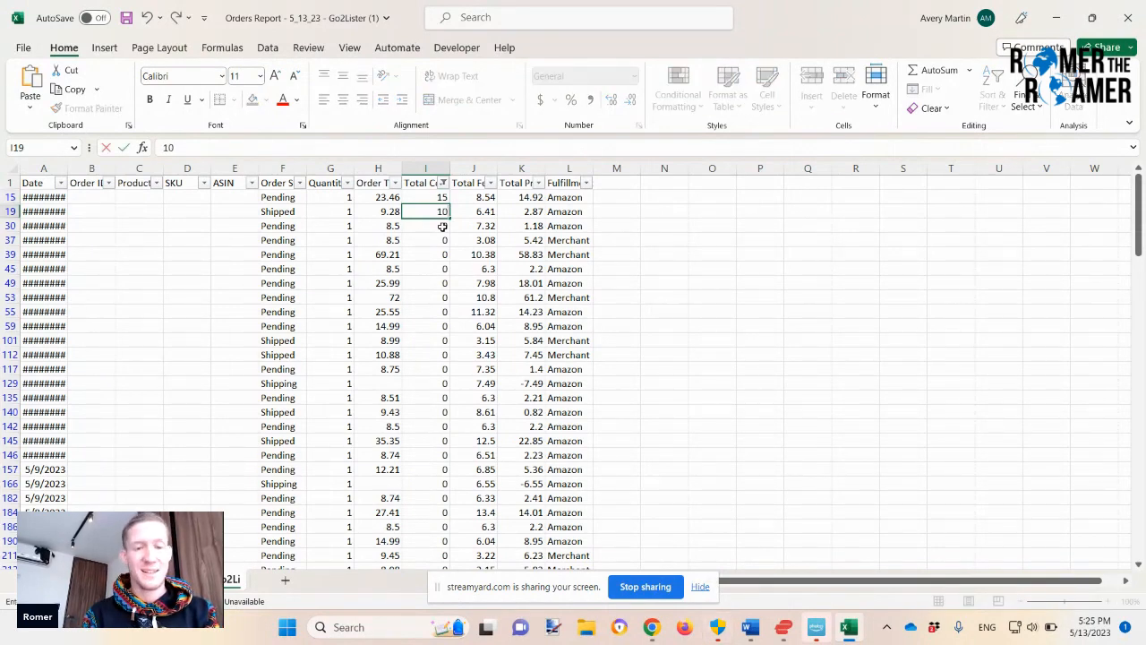
key("Return")
key("Up")
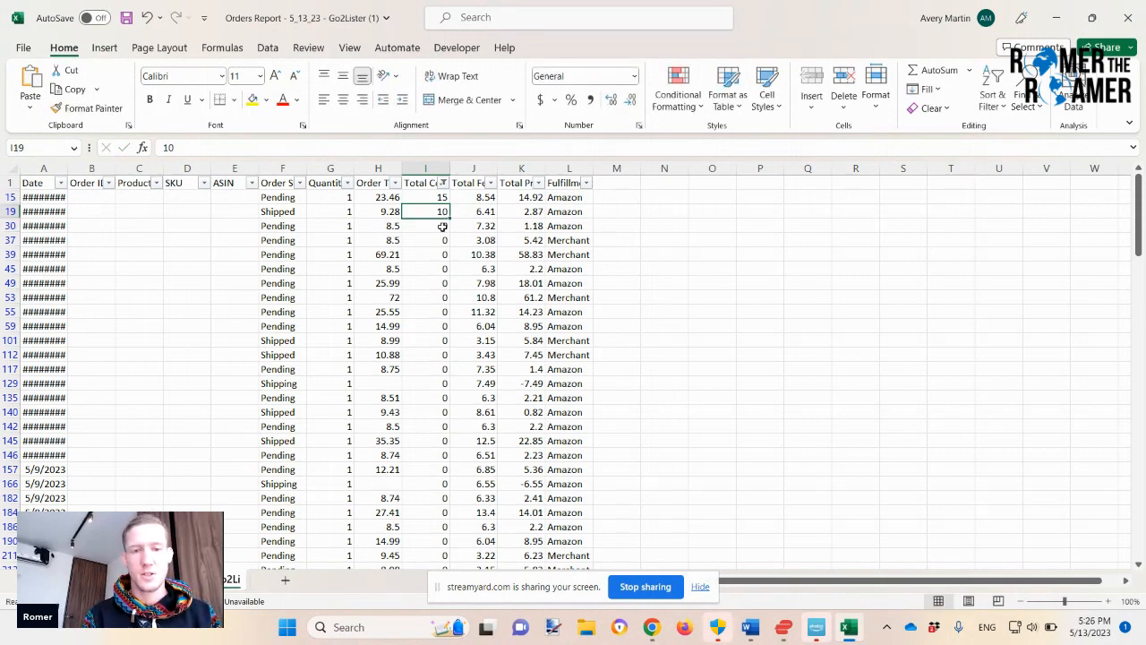
Go down the Total Cost column through the remaining zero-cost orders to row 55
key("Down")
key("Down")
key("Down")
key("Down")
key("Down")
key("Down")
key("Down")
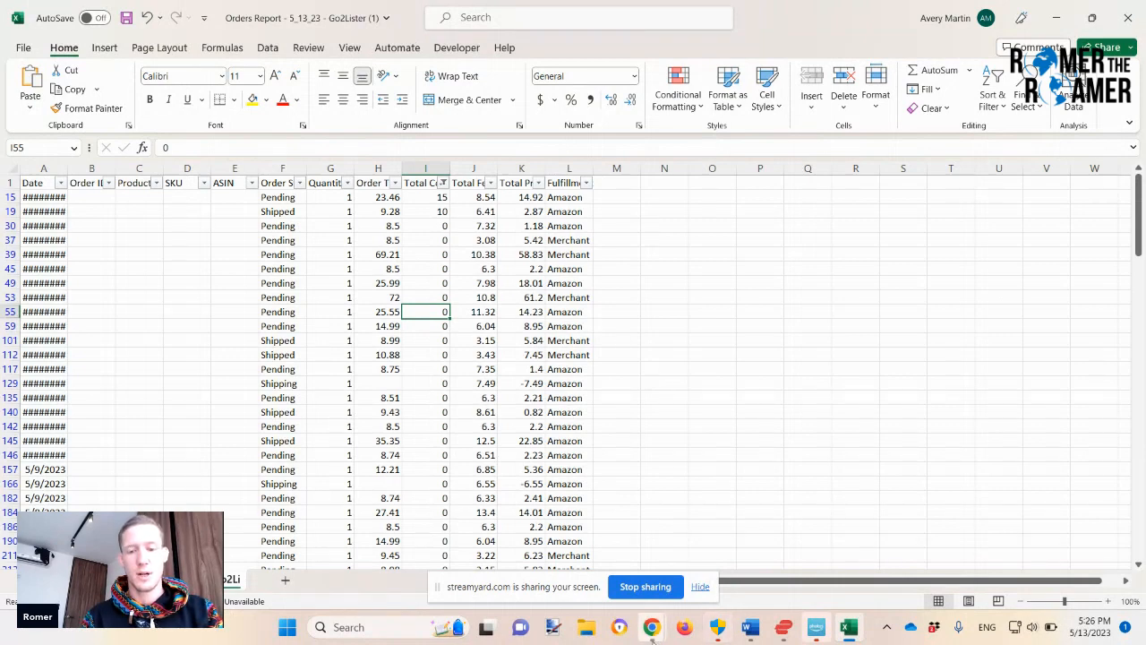
Check the Recent Sales report in the browser, compare it with the orders report in Excel, and return to the browser
mouse_move(651, 627)
left_click(585, 566)
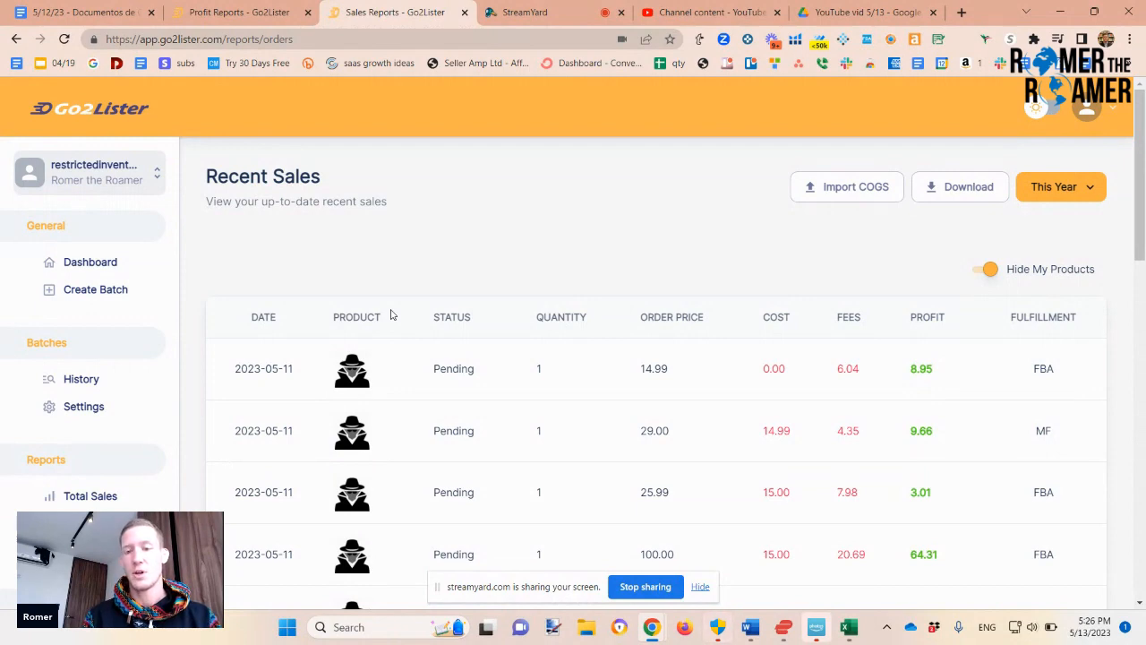
left_click(849, 627)
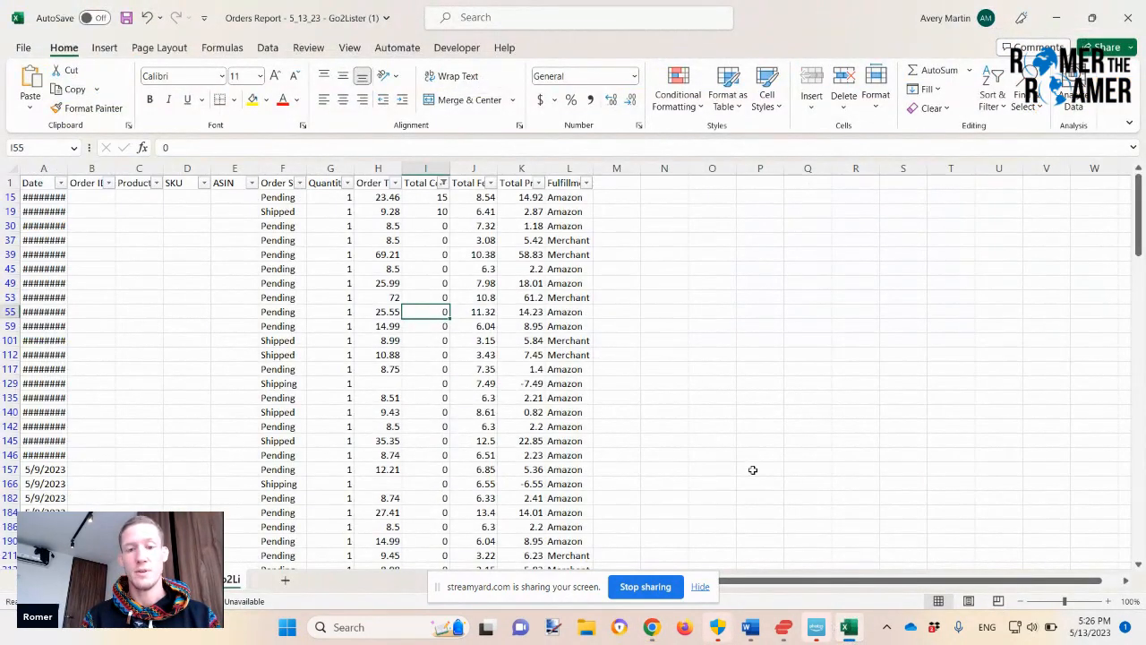
left_click(849, 629)
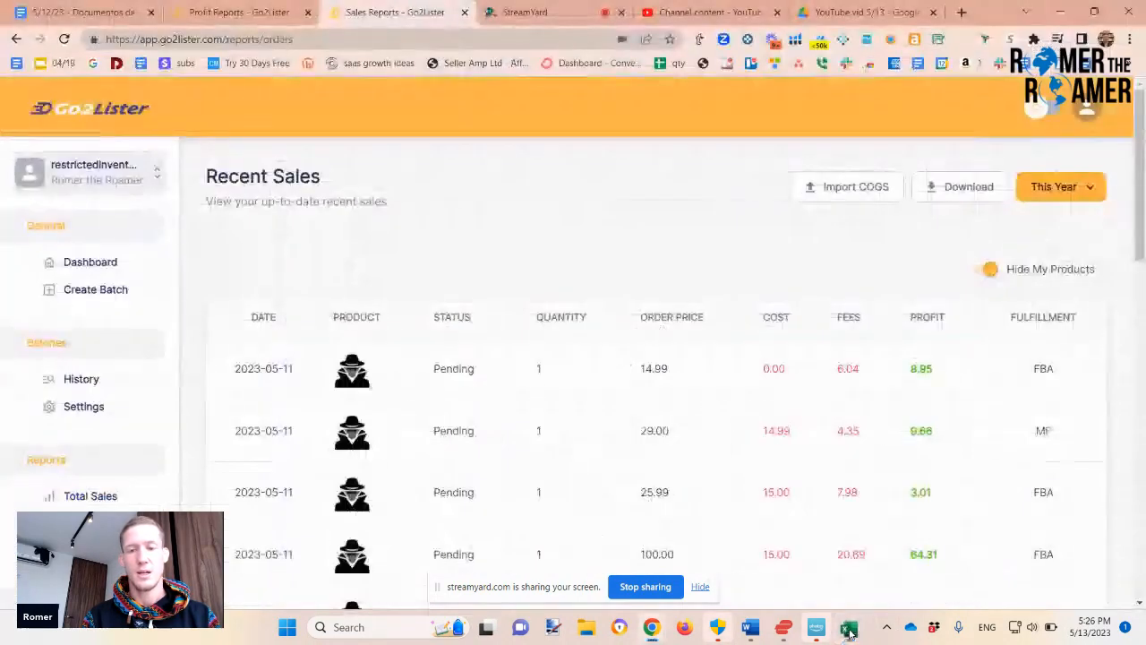
Open the cost-of-goods import and its CSV file selection, and close both without choosing a file
left_click(841, 194)
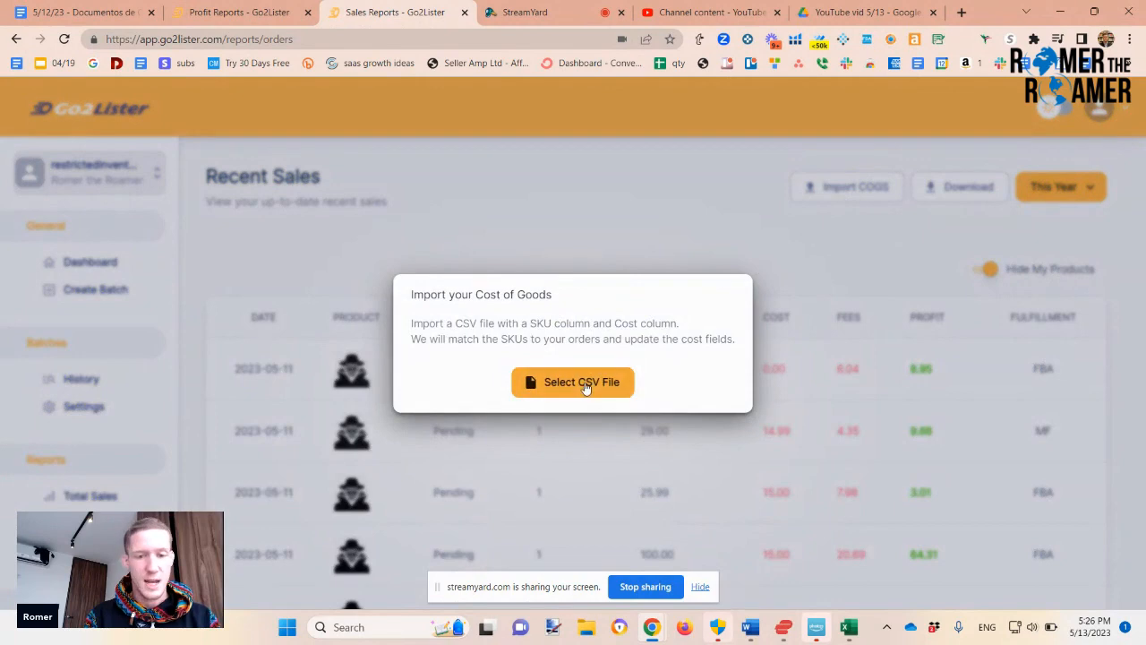
left_click(584, 386)
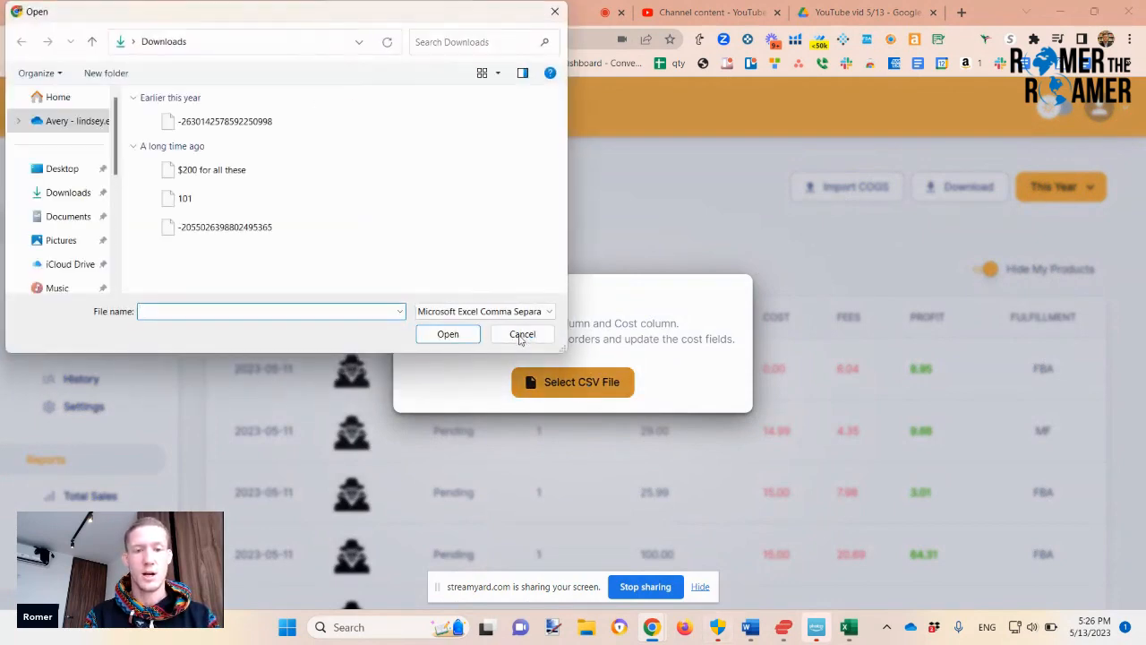
left_click(521, 336)
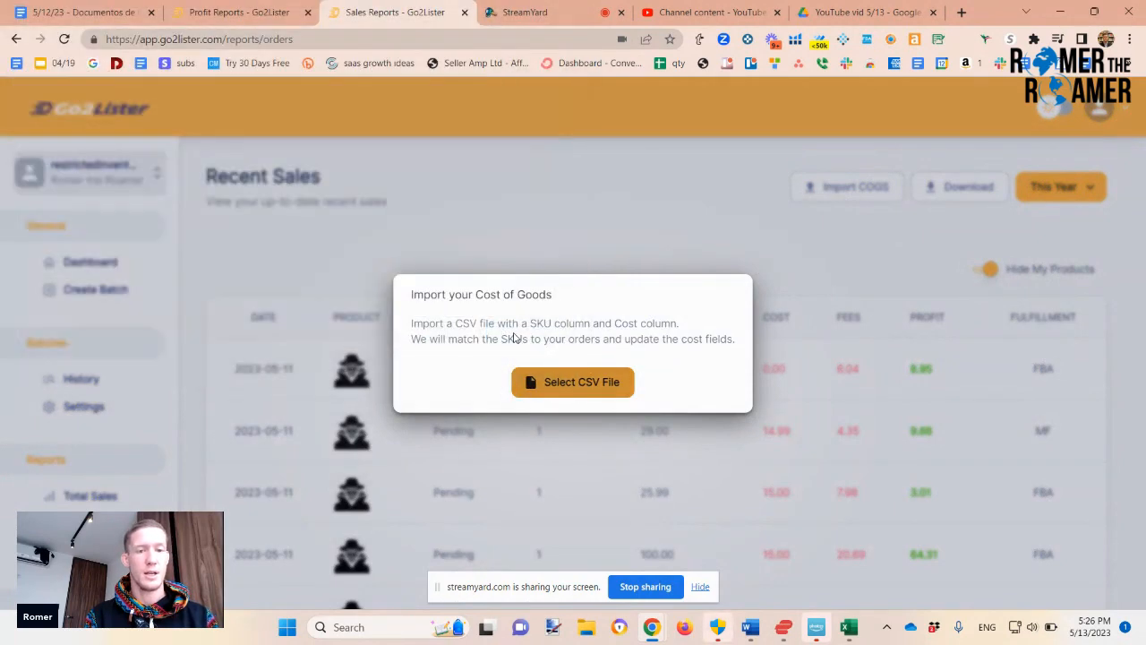
left_click(602, 229)
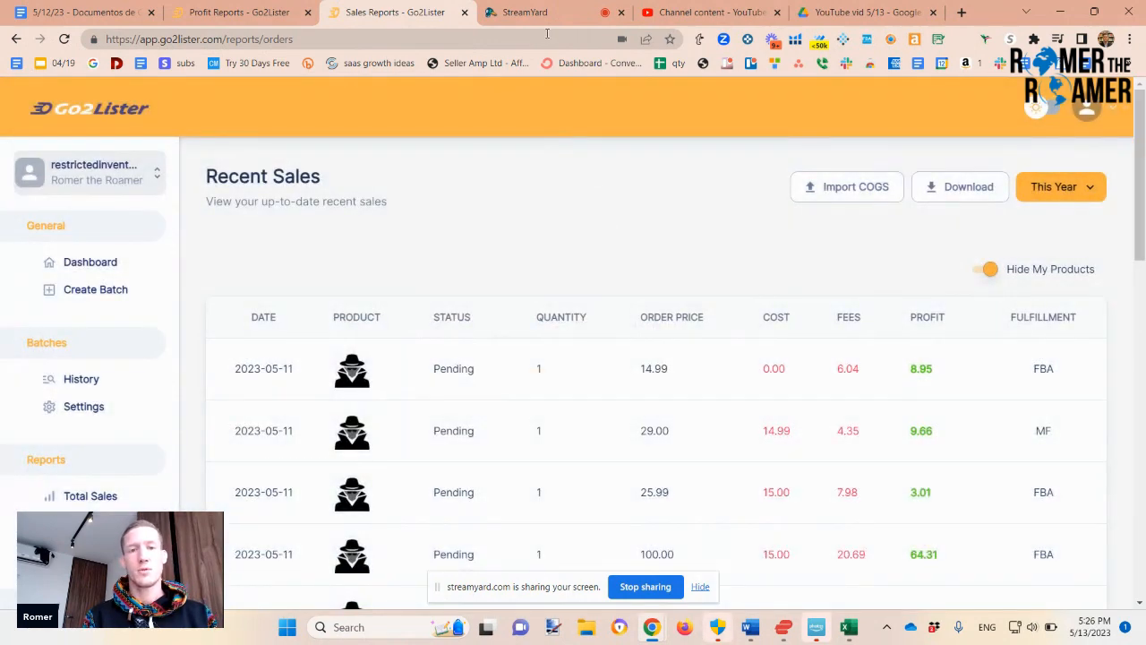
left_click(533, 13)
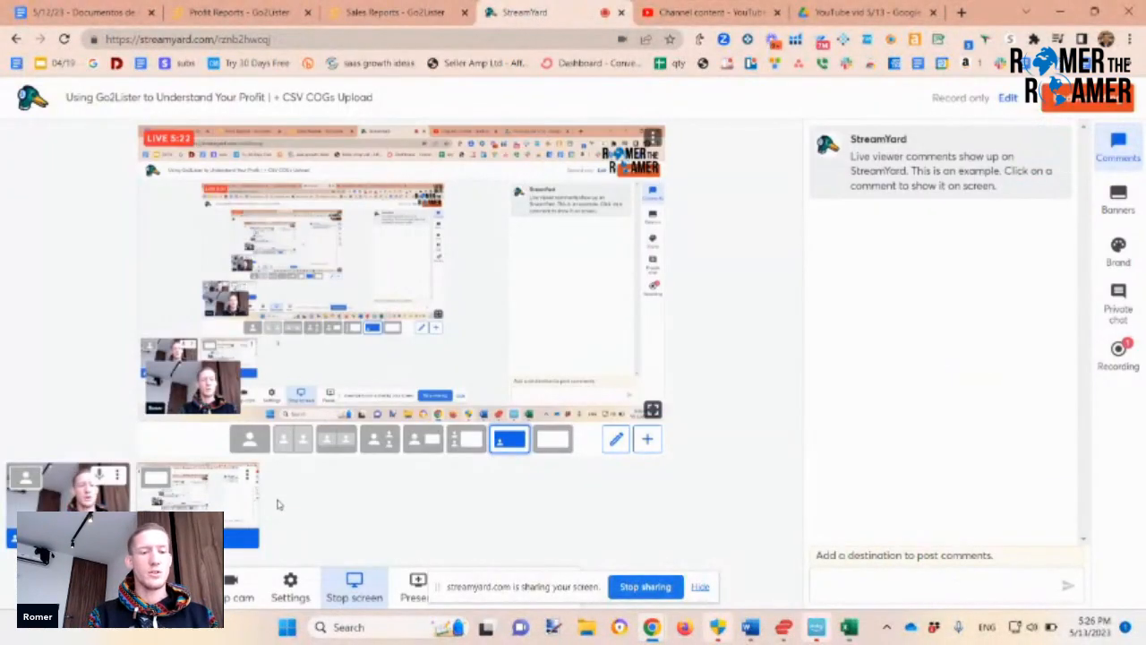